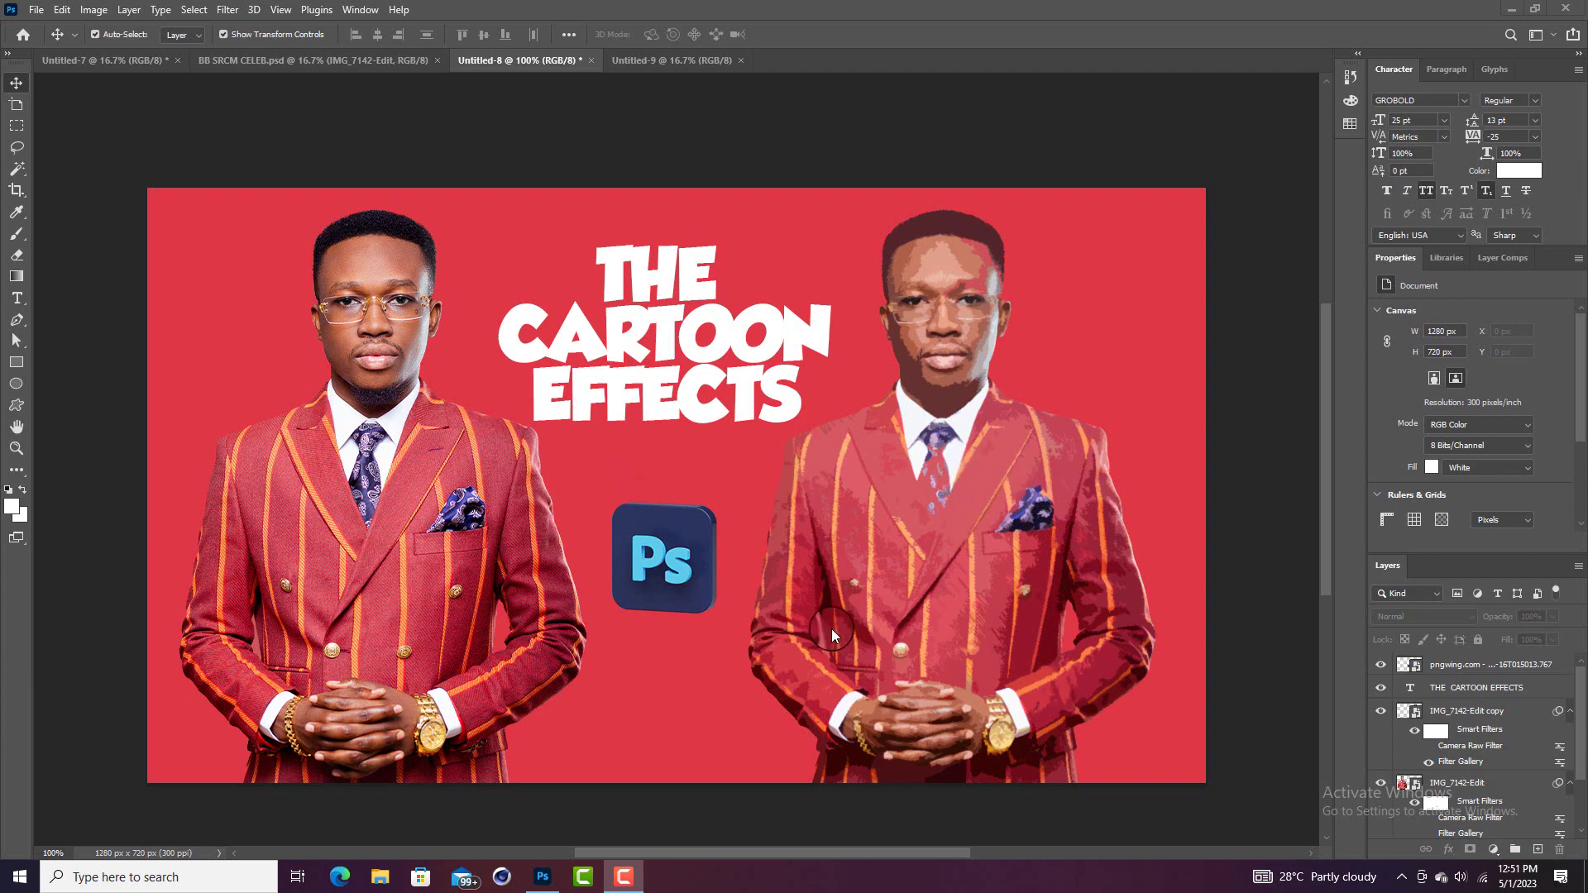
- Switch to the blank white 4500×5400 px Untitled-9 canvas document
{"action": "scroll", "coordinate": [1044, 553], "scroll_direction": "down", "scroll_amount": 1}
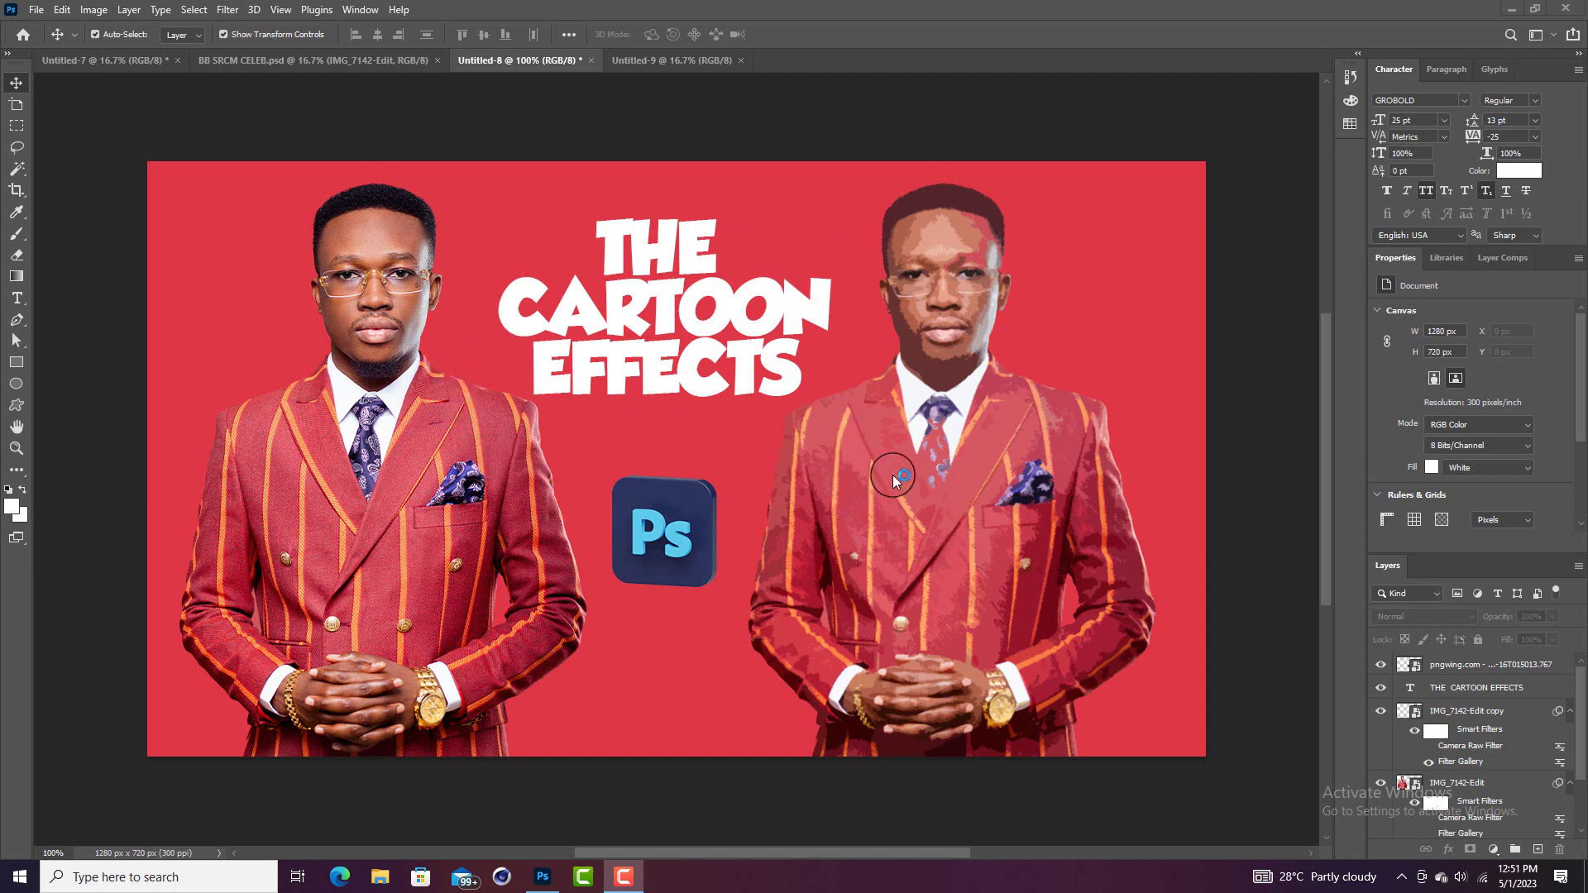
{"action": "left_click", "coordinate": [676, 61]}
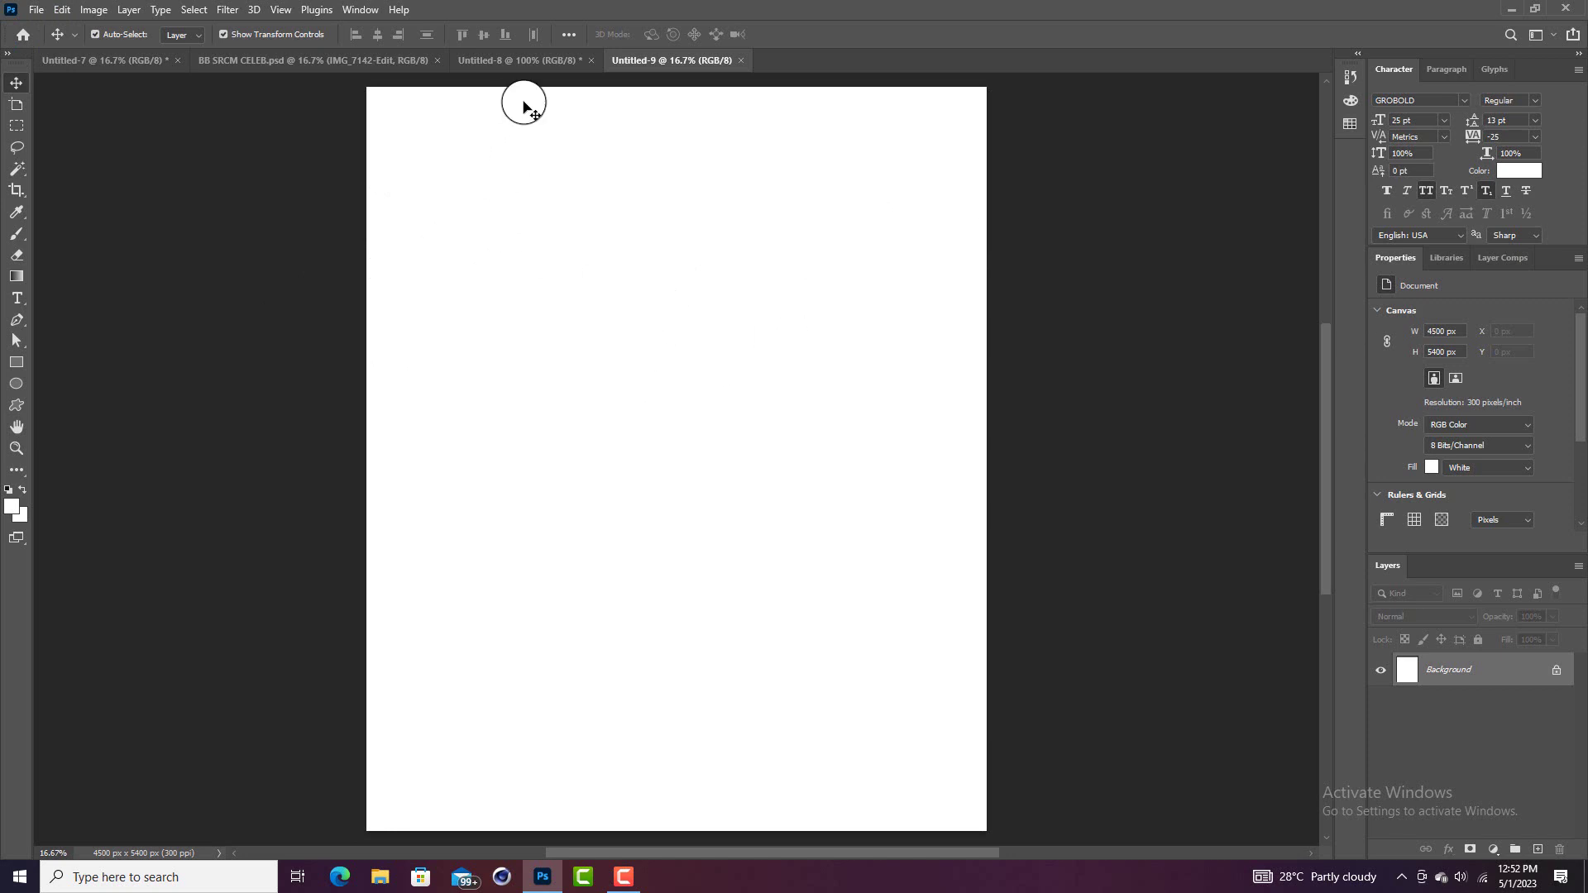
- Glance at the Untitled-8 cartoon design, return to Untitled-9, and open the File menu
{"action": "left_click", "coordinate": [530, 61]}
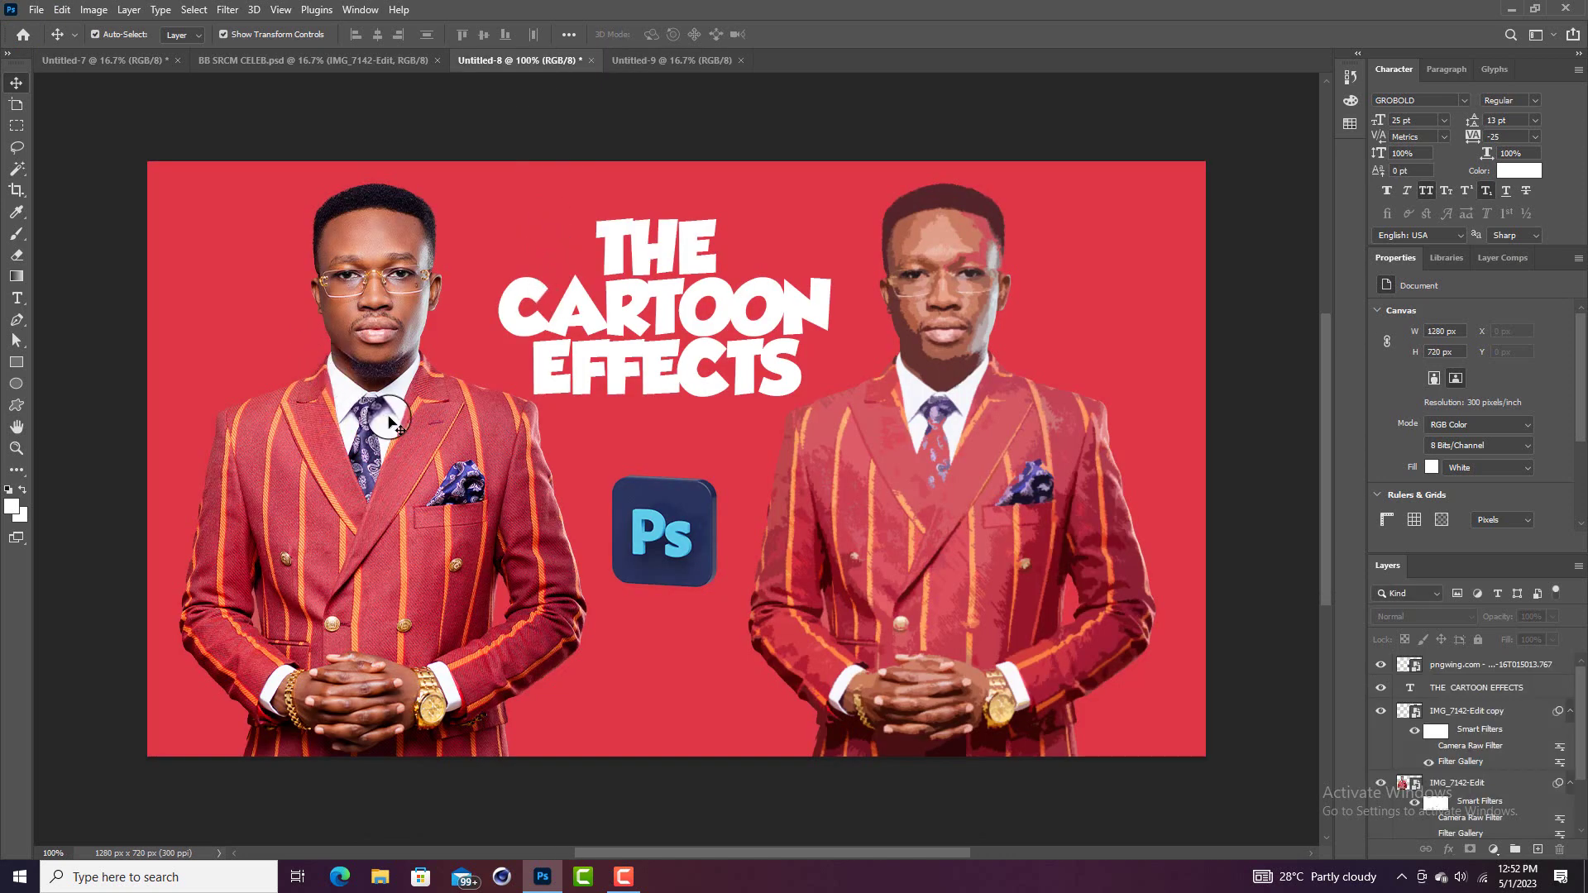
{"action": "left_click", "coordinate": [677, 62]}
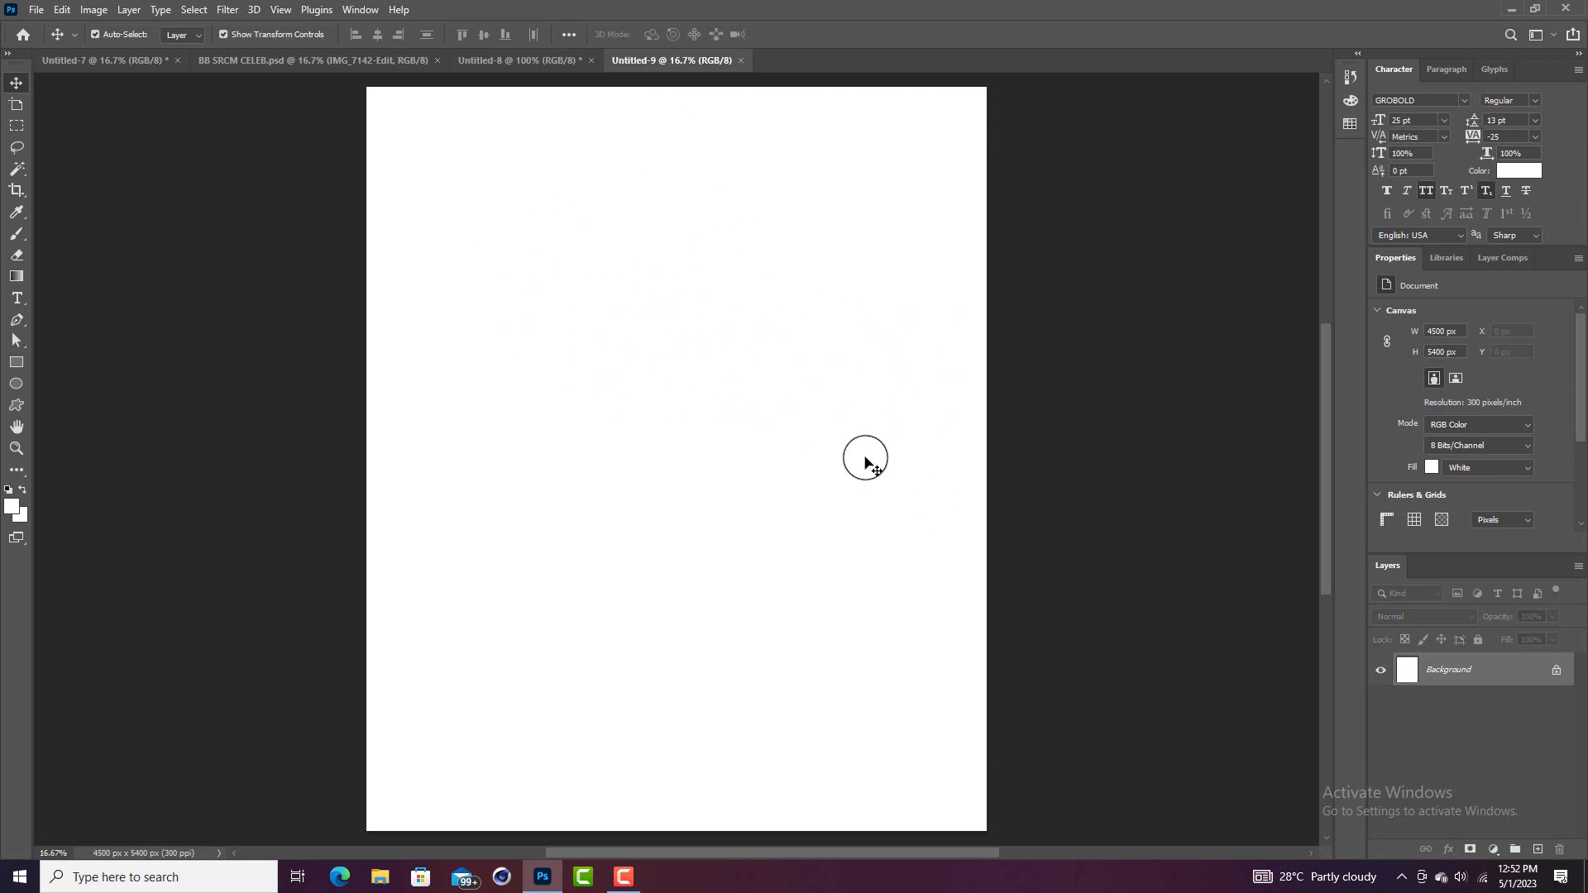
{"action": "left_click", "coordinate": [37, 10]}
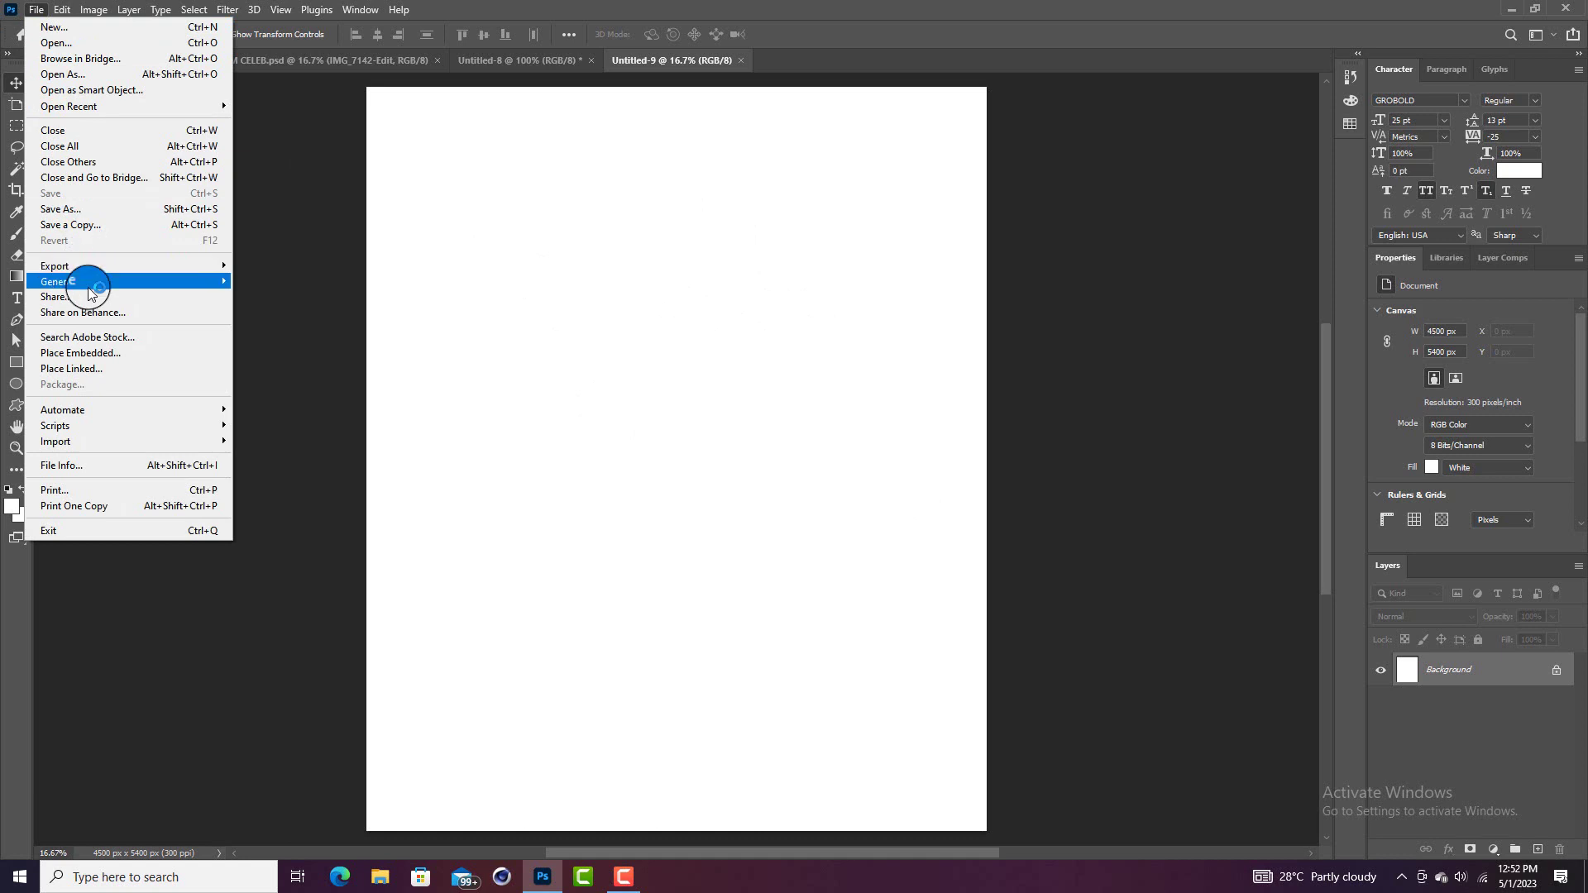
- Place IMG_7142-Edit as an embedded image, scaled to about 75% and centred on the canvas
{"action": "left_click", "coordinate": [95, 354]}
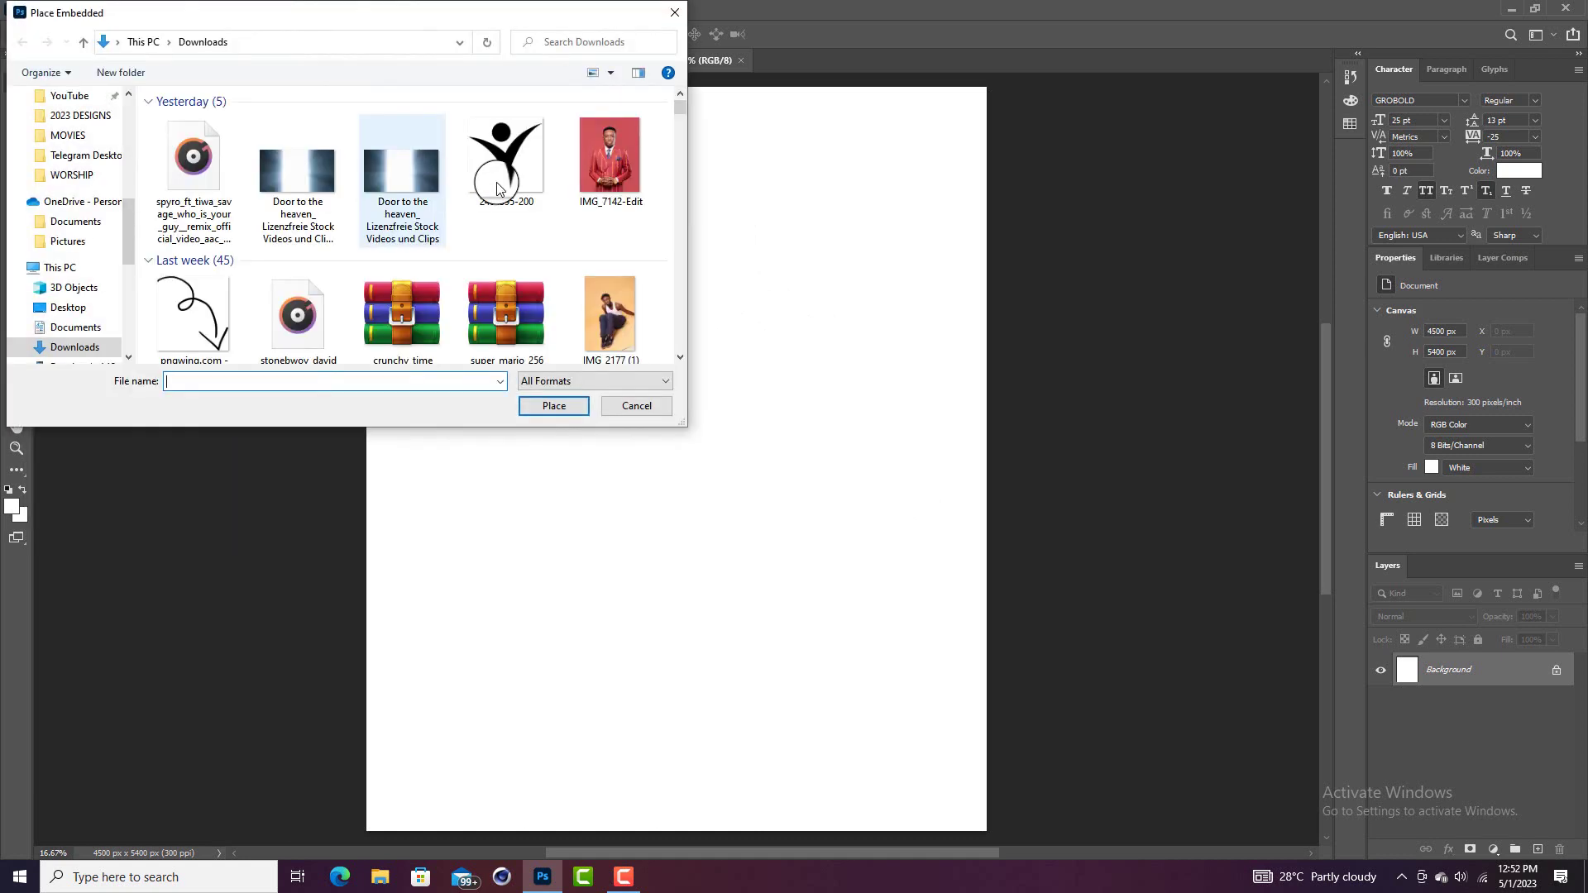
{"action": "double_click", "coordinate": [603, 171]}
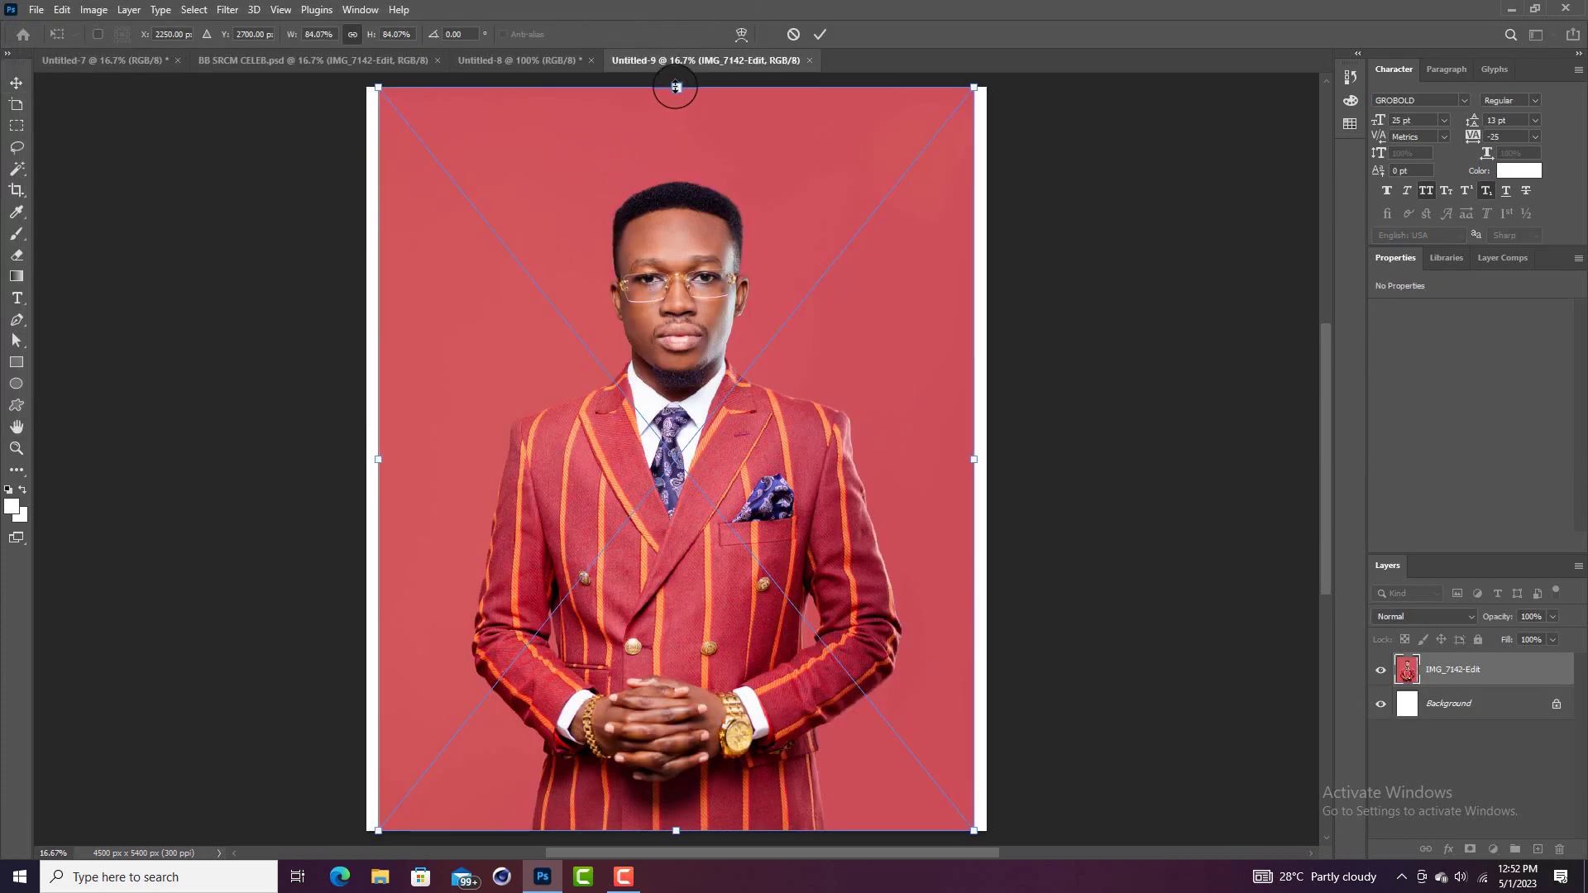
{"action": "left_click_drag", "start_coordinate": [679, 83], "coordinate": [680, 152]}
{"action": "left_click_drag", "start_coordinate": [701, 290], "coordinate": [701, 264]}
{"action": "left_click", "coordinate": [820, 34]}
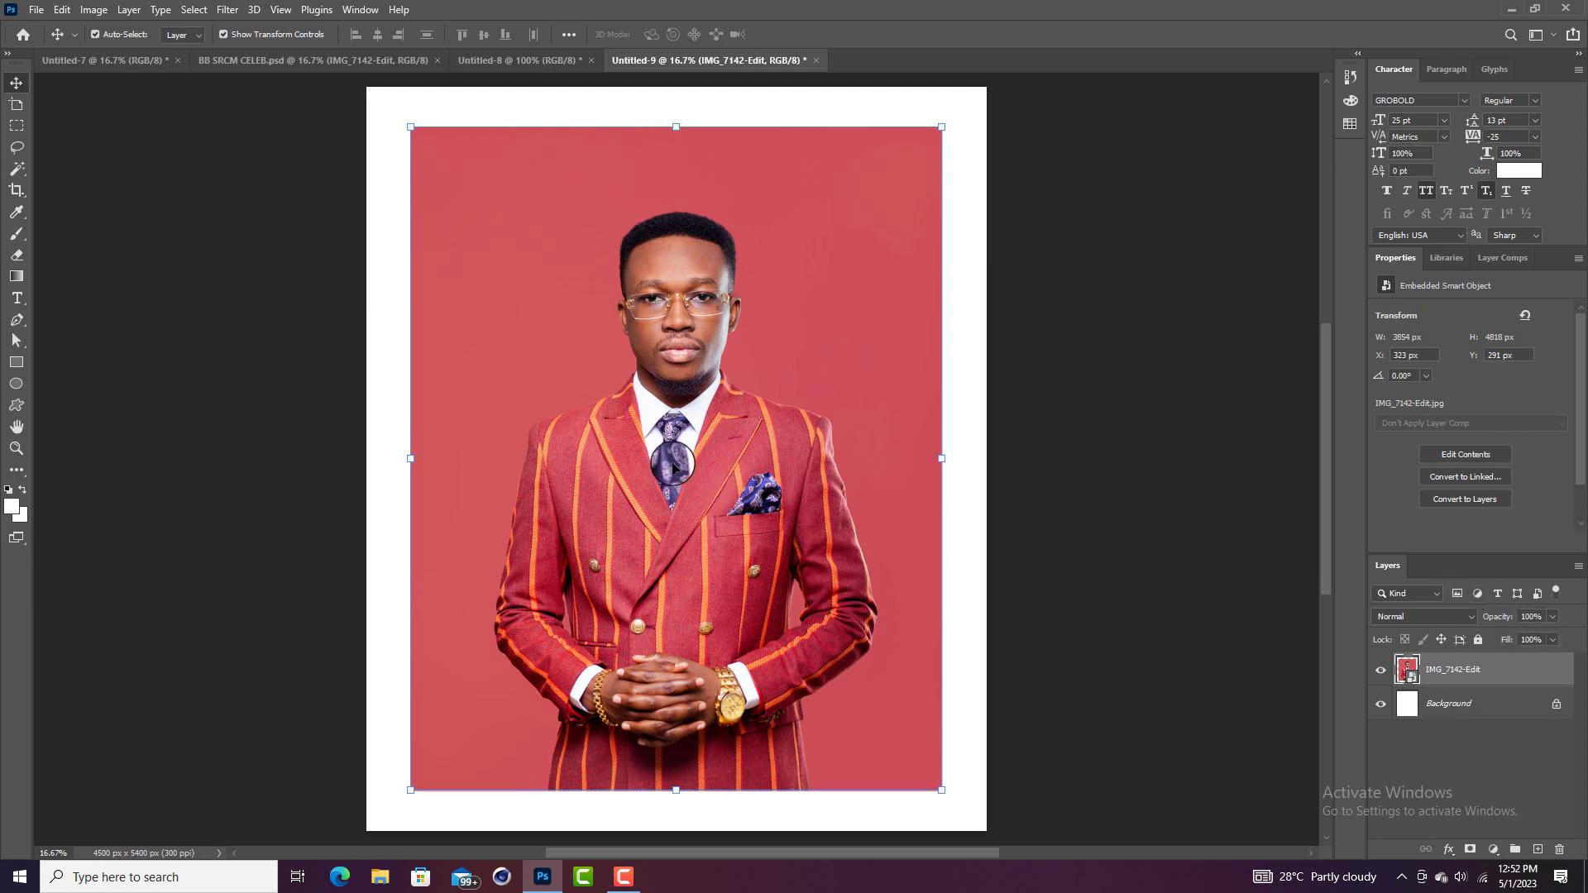
- Rasterize the portrait layer, then try a Magic Wand selection of the red backdrop and deselect
{"action": "right_click", "coordinate": [1496, 674]}
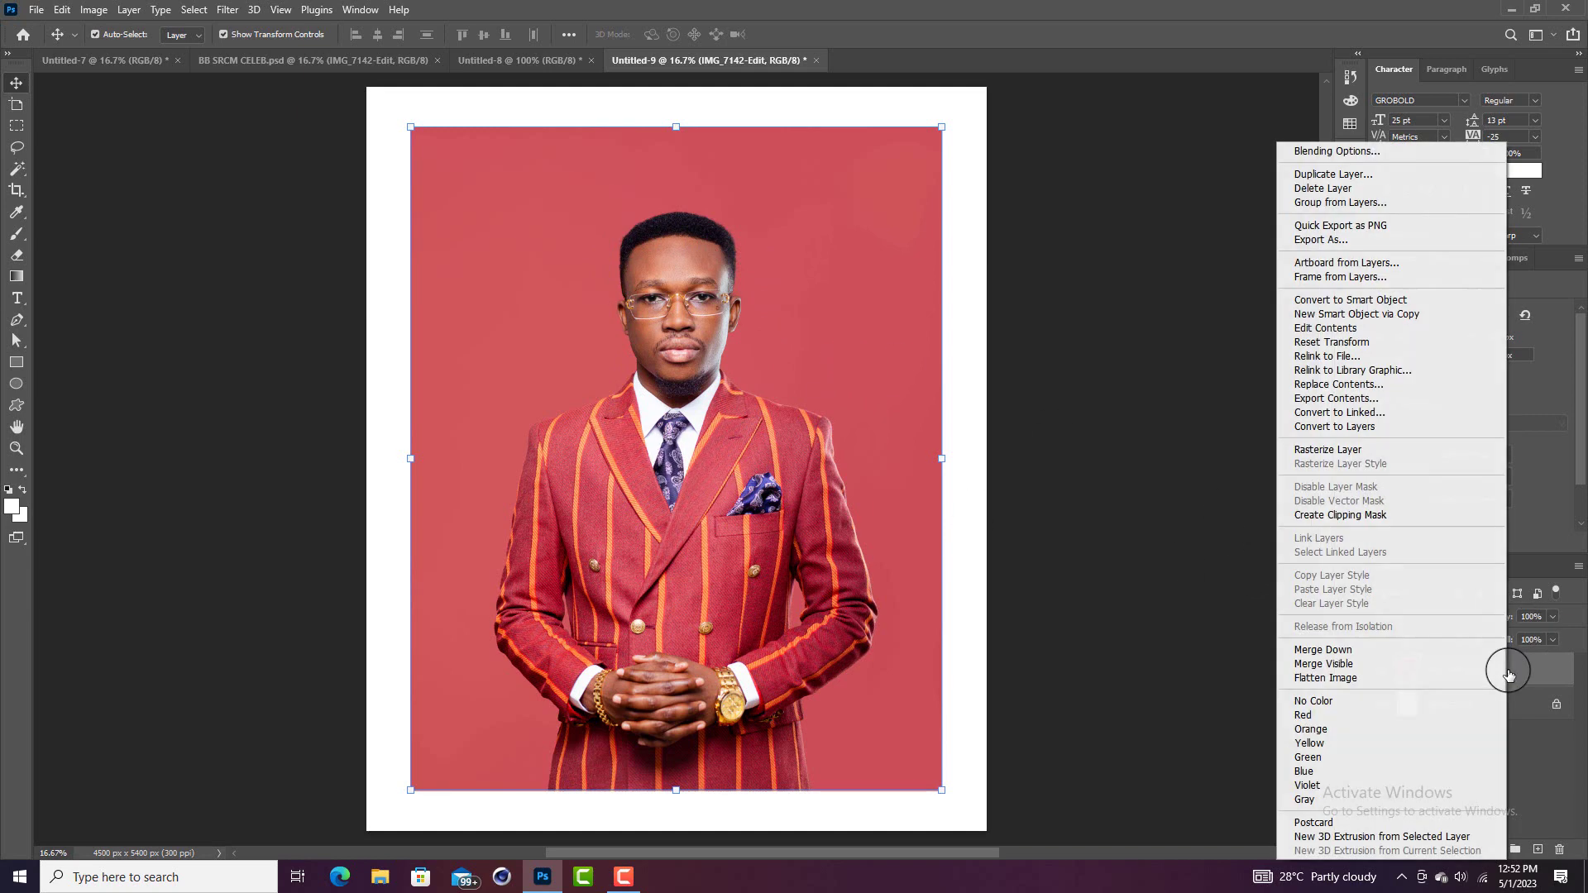
{"action": "left_click", "coordinate": [1341, 449]}
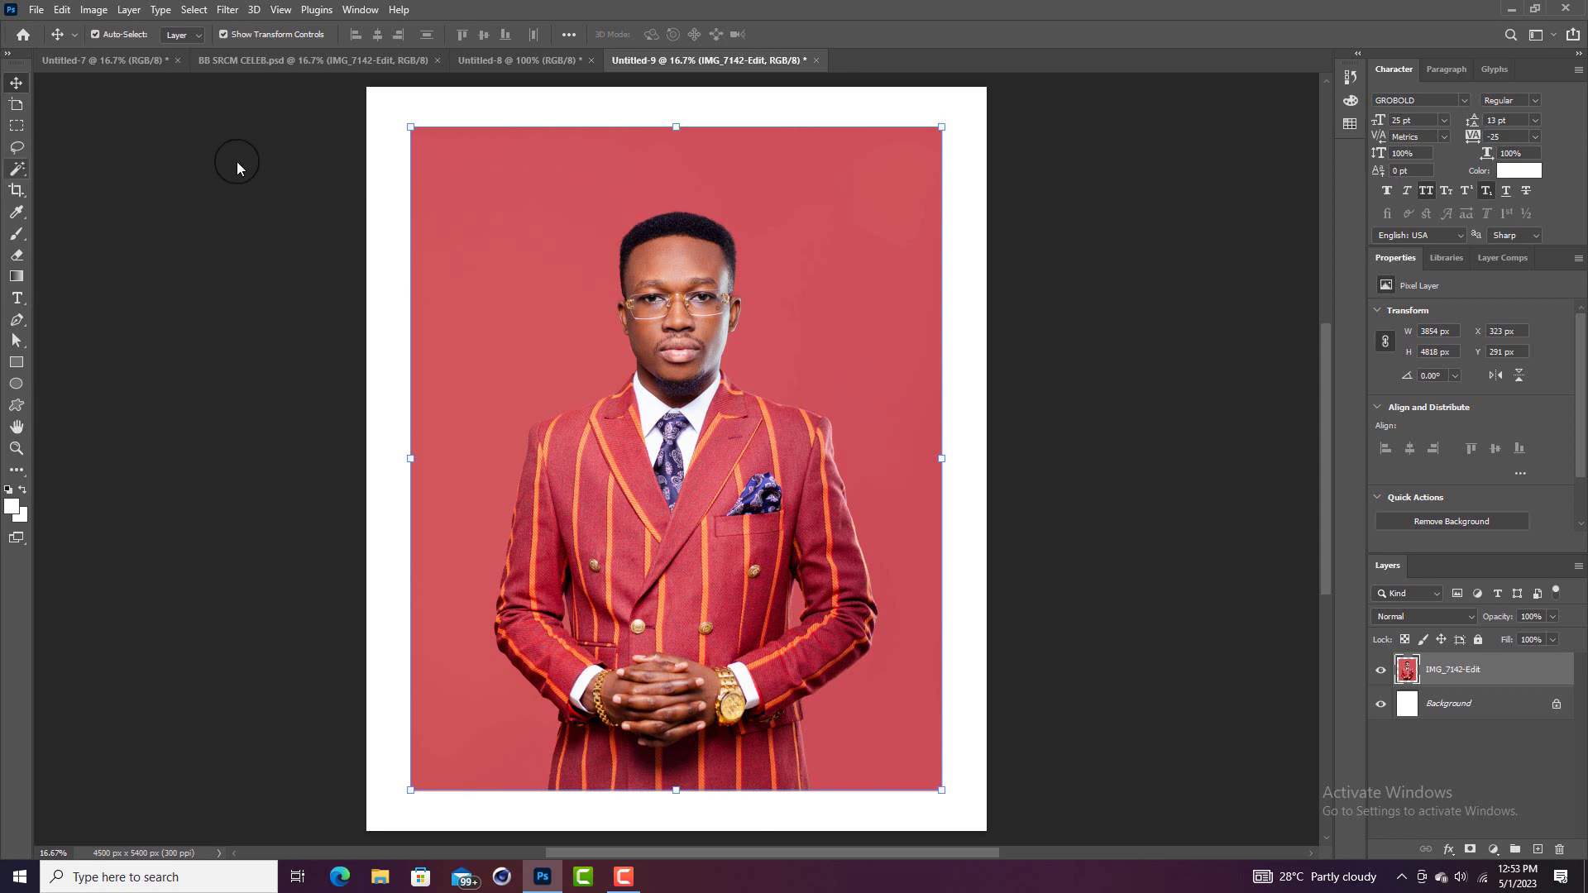
{"action": "key", "text": "w"}
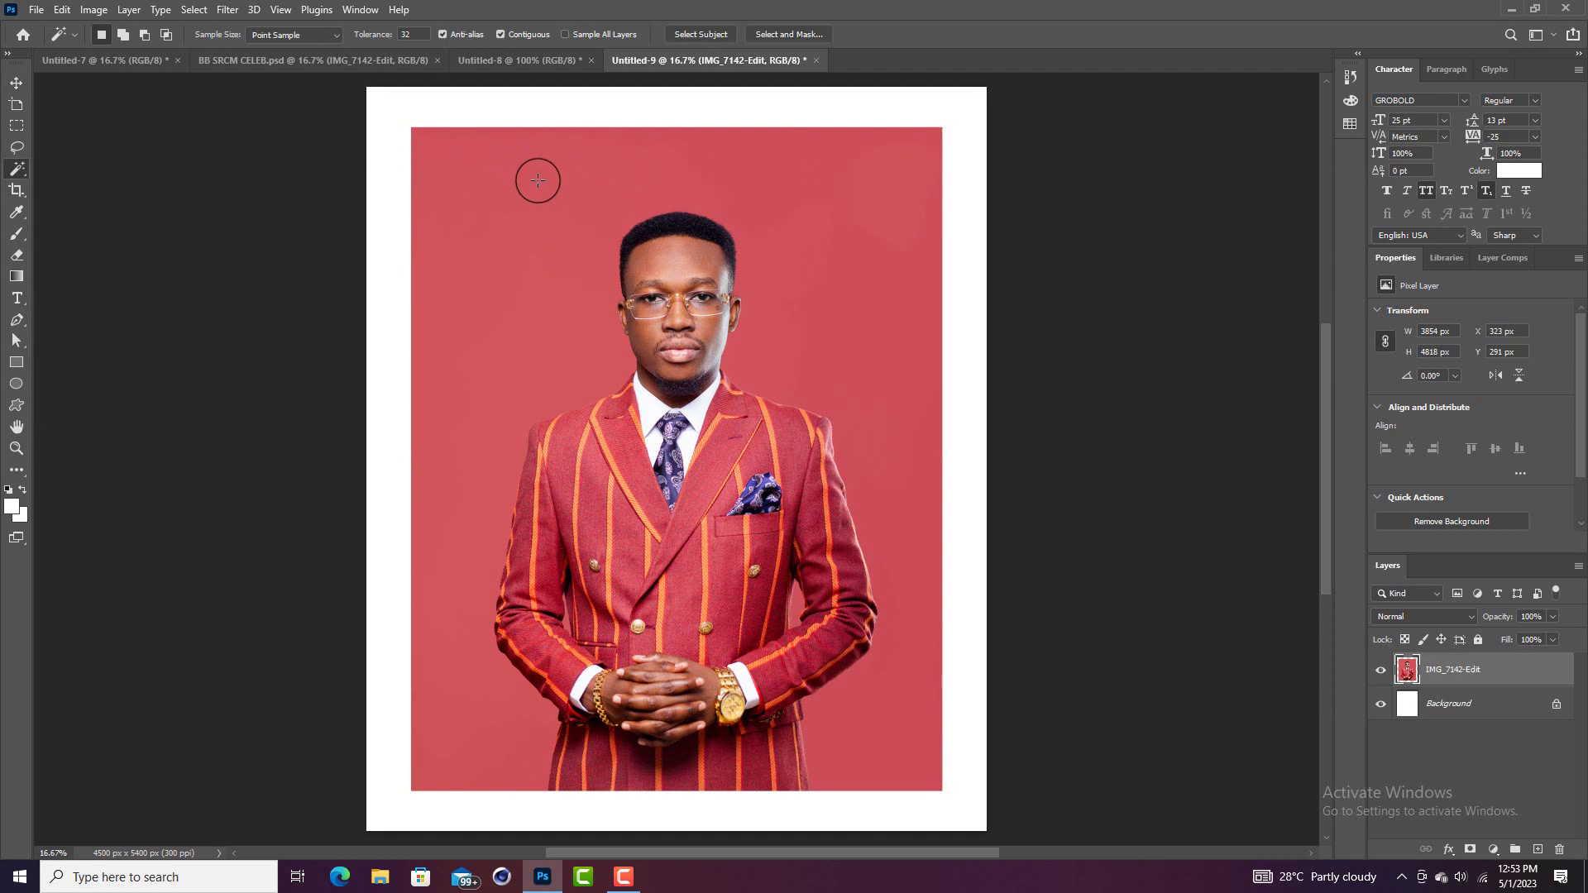
{"action": "left_click", "coordinate": [538, 180]}
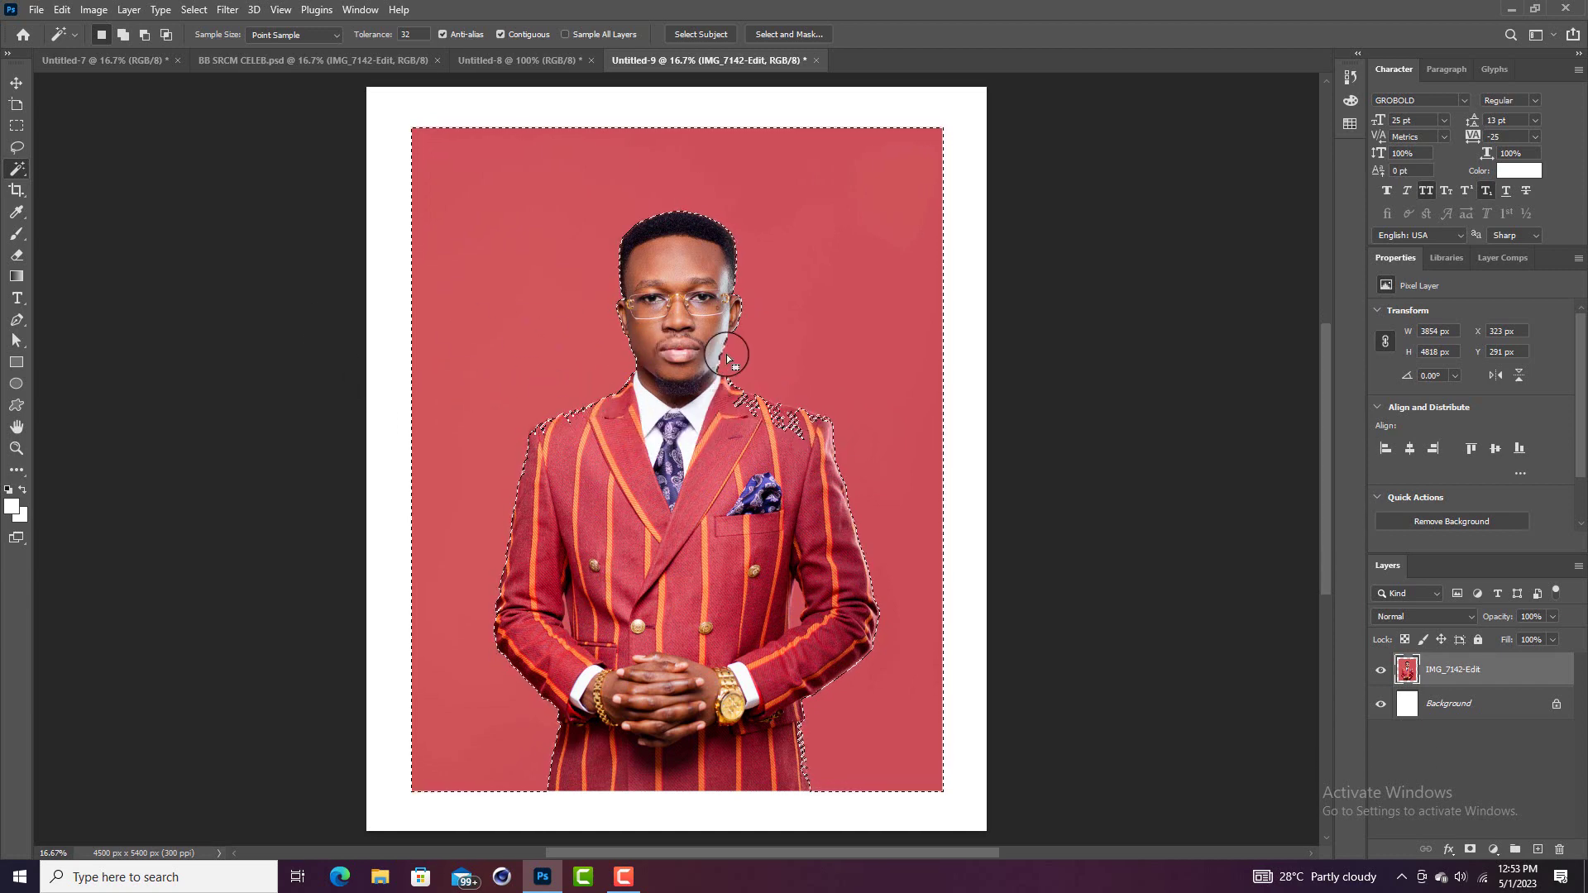
{"action": "key", "text": "ctrl+d"}
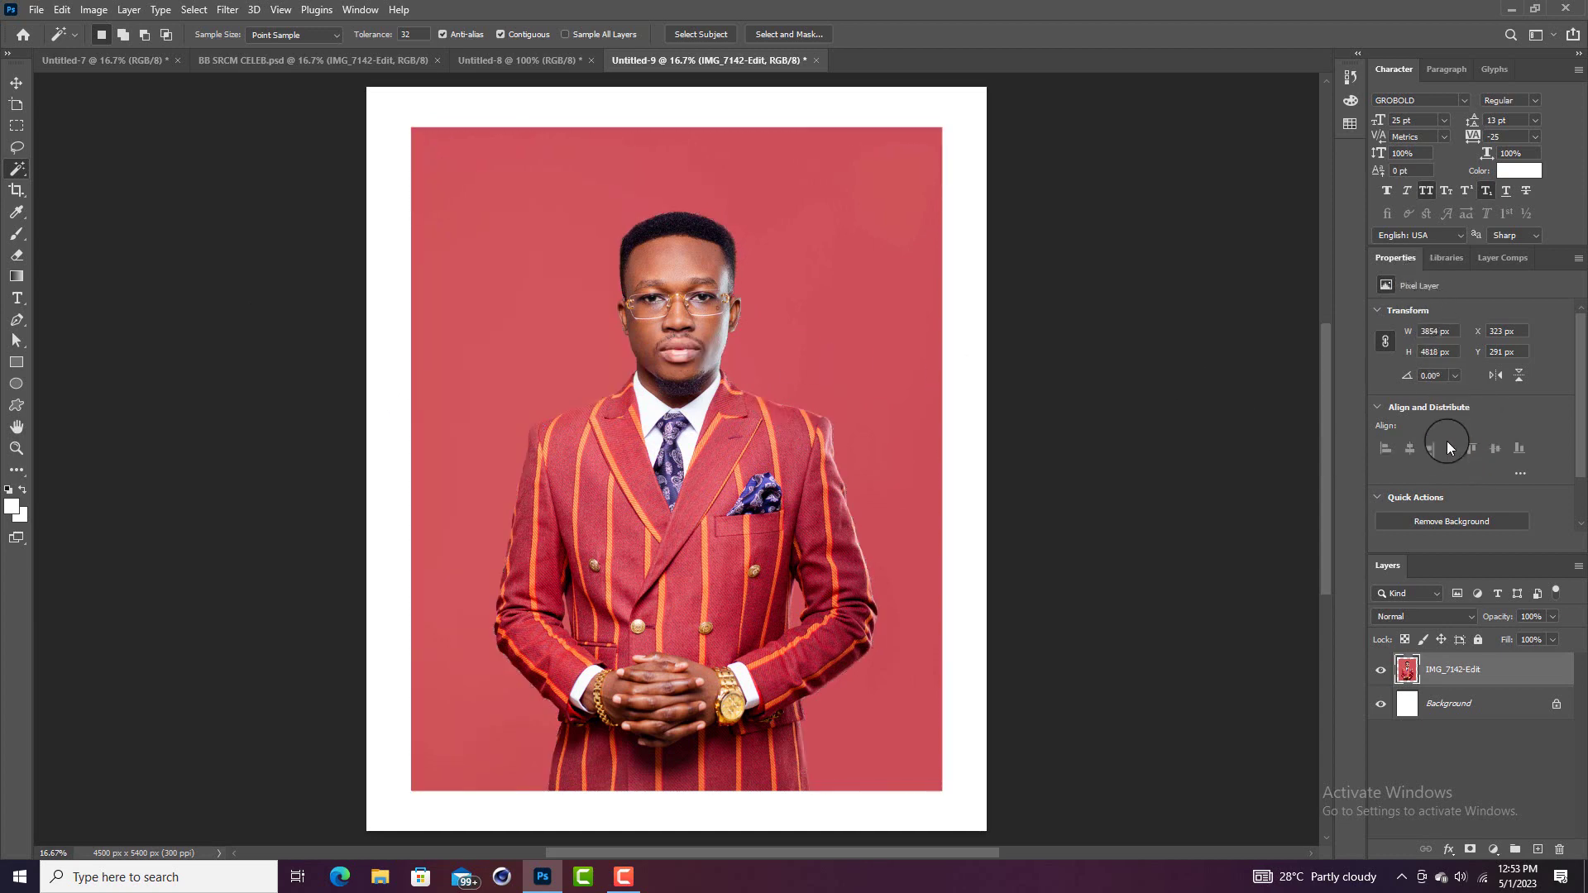
- Locate the Remove Background quick action in the Properties panel
{"action": "left_click", "coordinate": [1446, 521]}
{"action": "left_click", "coordinate": [1413, 496]}
{"action": "left_click", "coordinate": [1426, 498]}
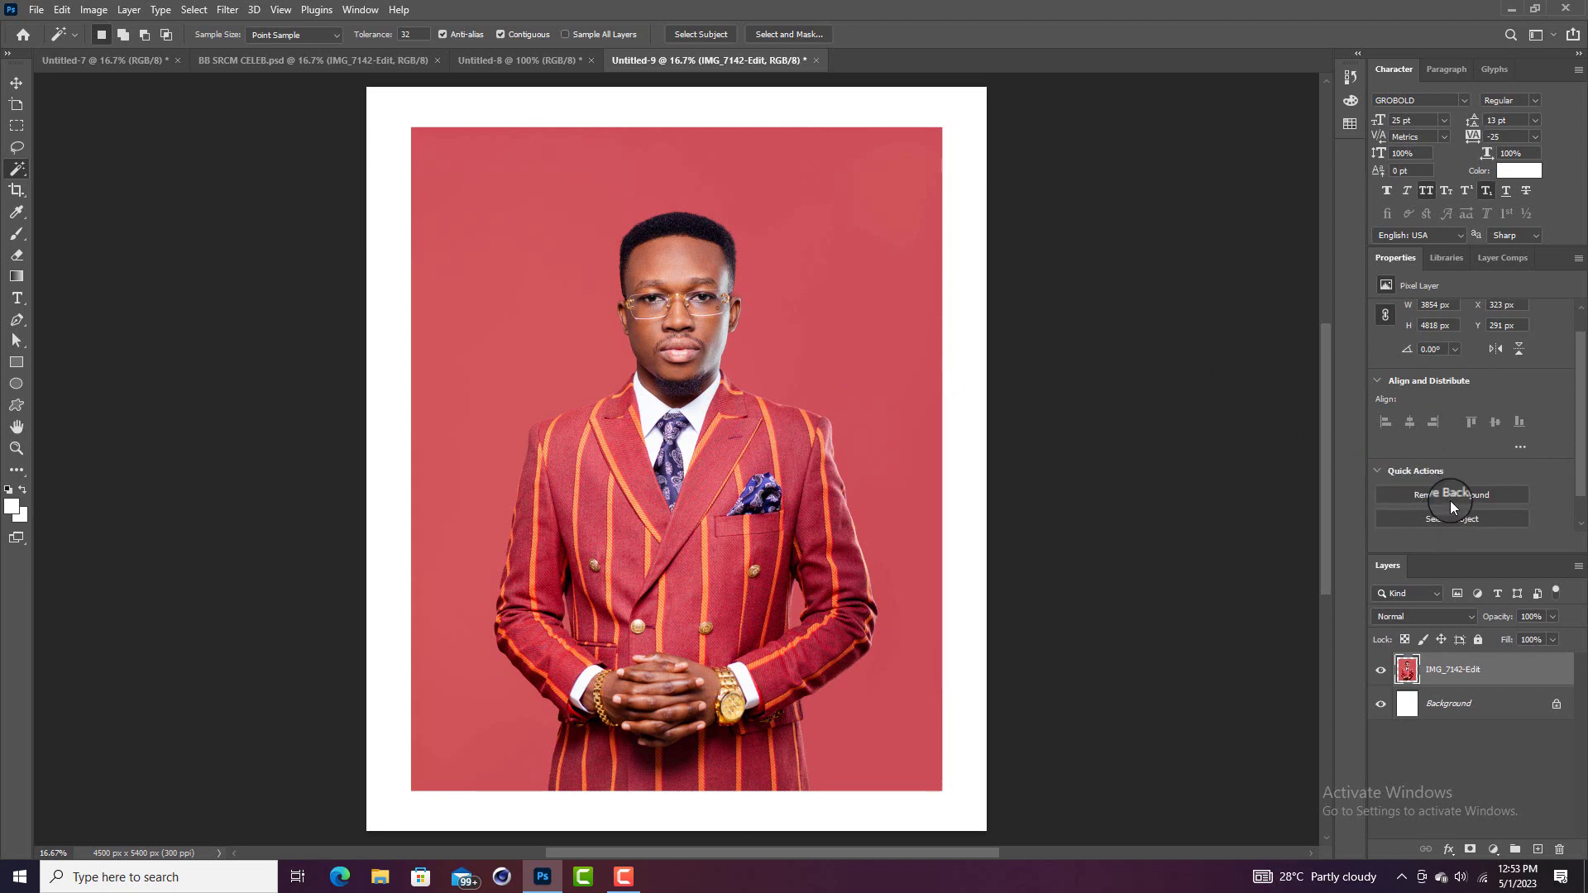
- Run Remove Background to mask out the red backdrop, then check the left sleeve
{"action": "left_click", "coordinate": [1451, 496]}
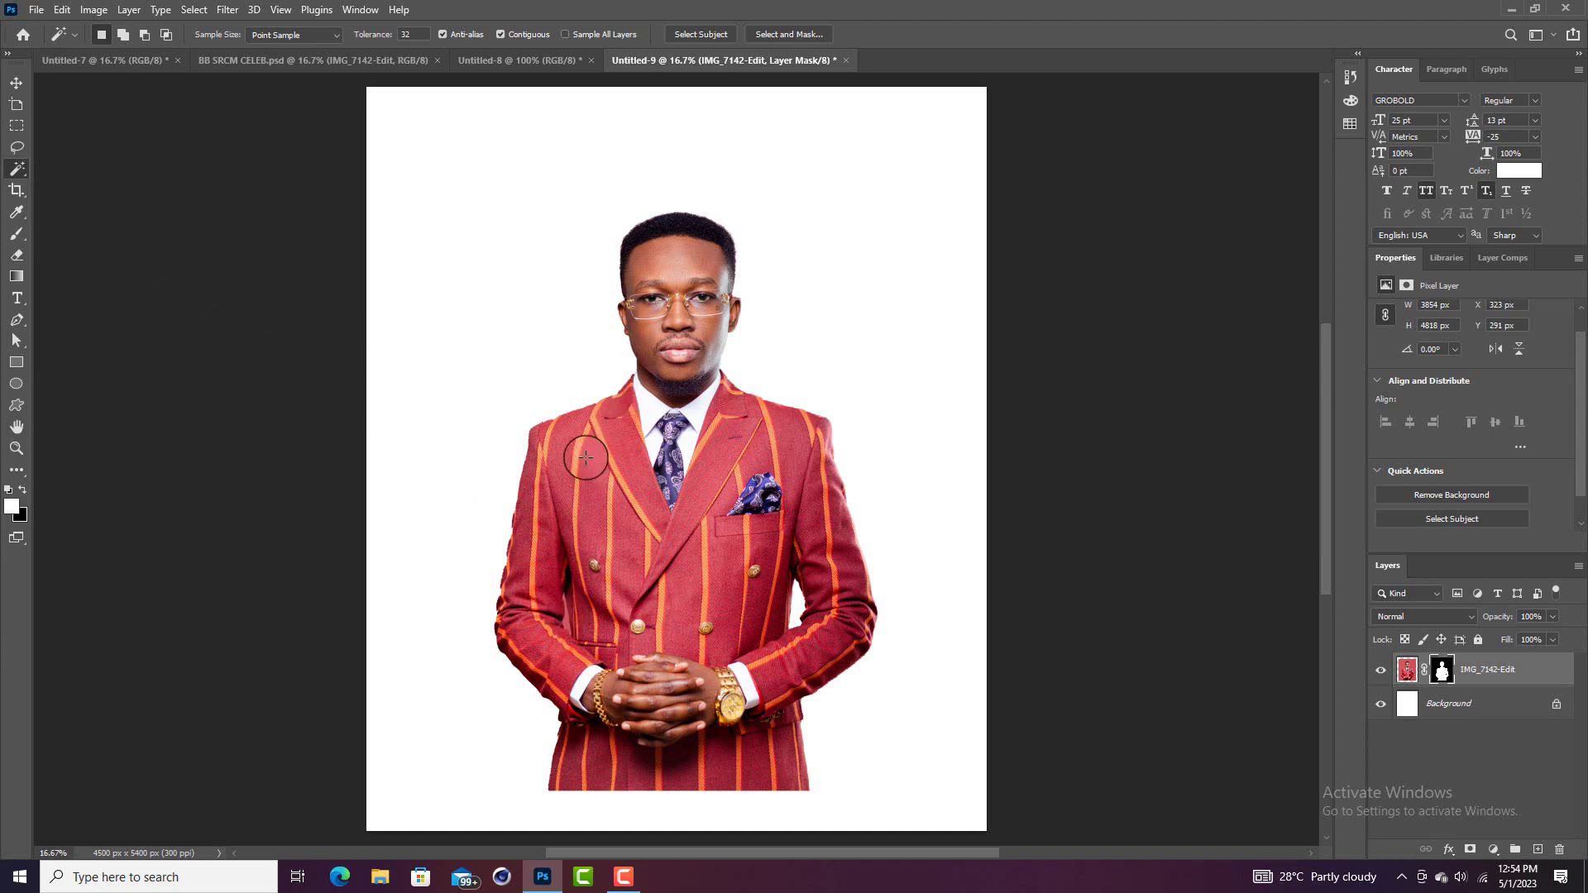
{"action": "left_click", "coordinate": [566, 620]}
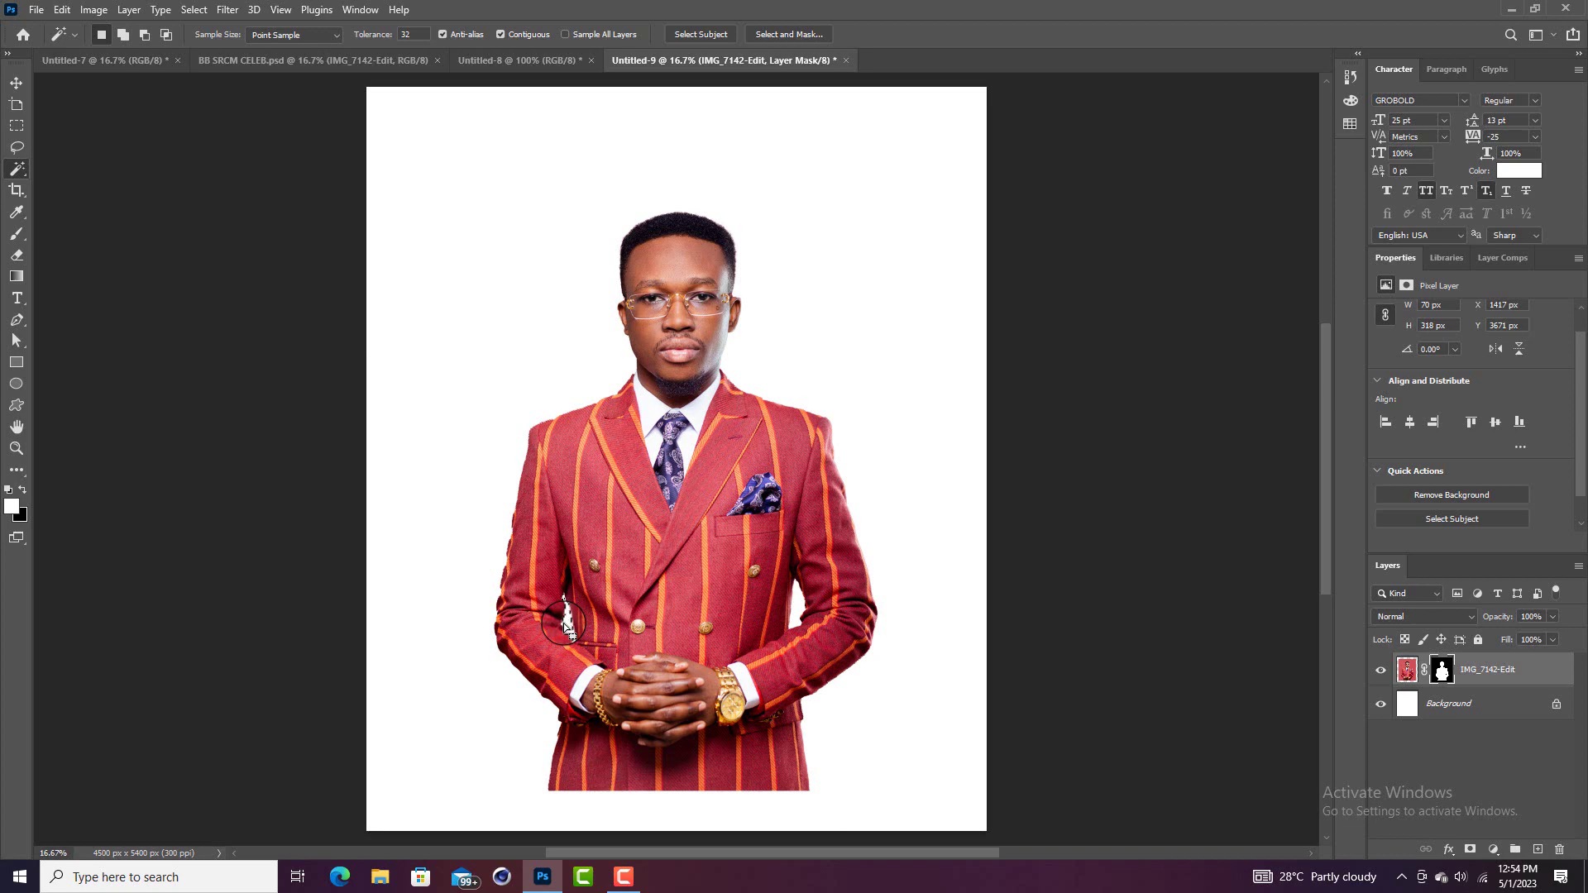
- Deselect and scale the cutout portrait to about 109.78%, roughly 4230 × 5289 px
{"action": "key", "text": "ctrl+d"}
{"action": "key", "text": "ctrl+t"}
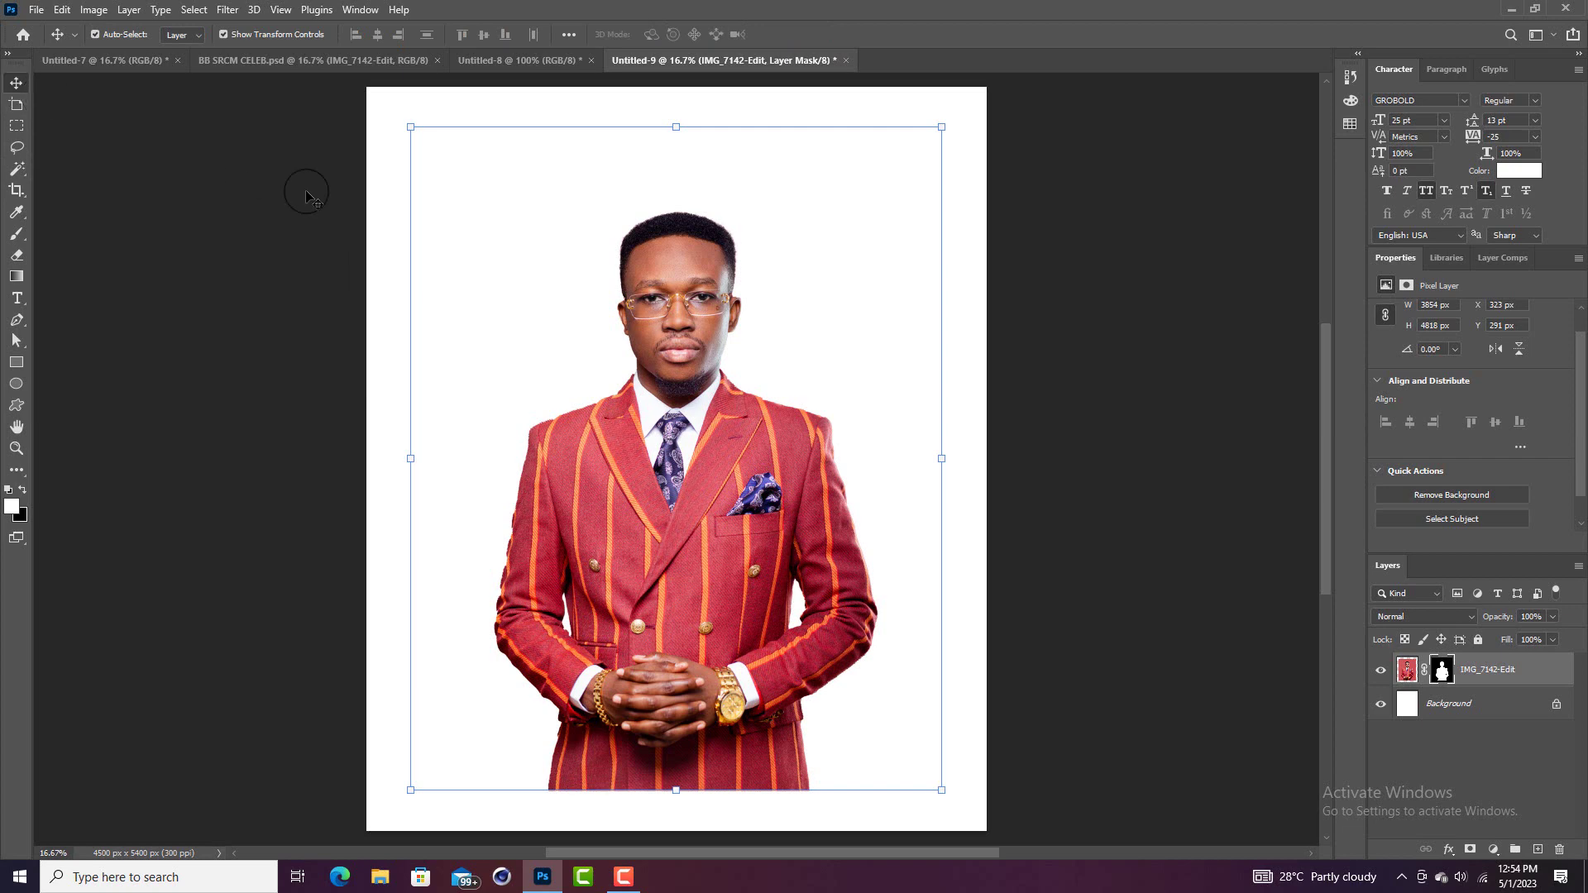
{"action": "mouse_move", "coordinate": [676, 126]}
{"action": "left_mouse_down"}
{"action": "mouse_move", "coordinate": [676, 76]}
{"action": "mouse_move", "coordinate": [680, 114]}
{"action": "left_mouse_up"}
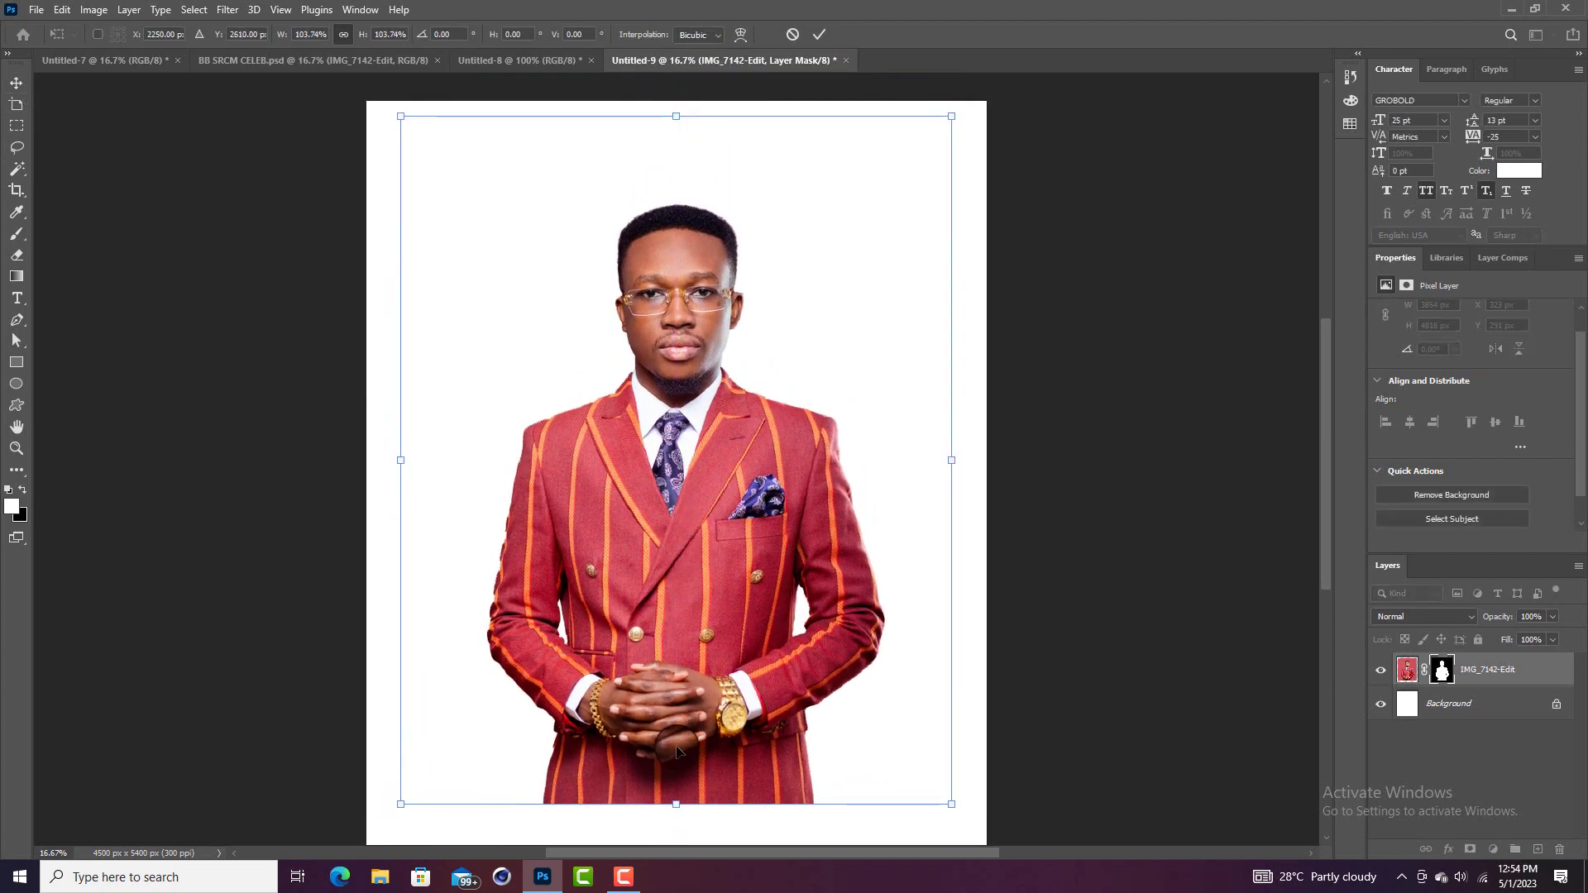
{"action": "left_click_drag", "start_coordinate": [674, 844], "coordinate": [675, 838]}
{"action": "scroll", "coordinate": [755, 127], "scroll_direction": "up", "scroll_amount": 1}
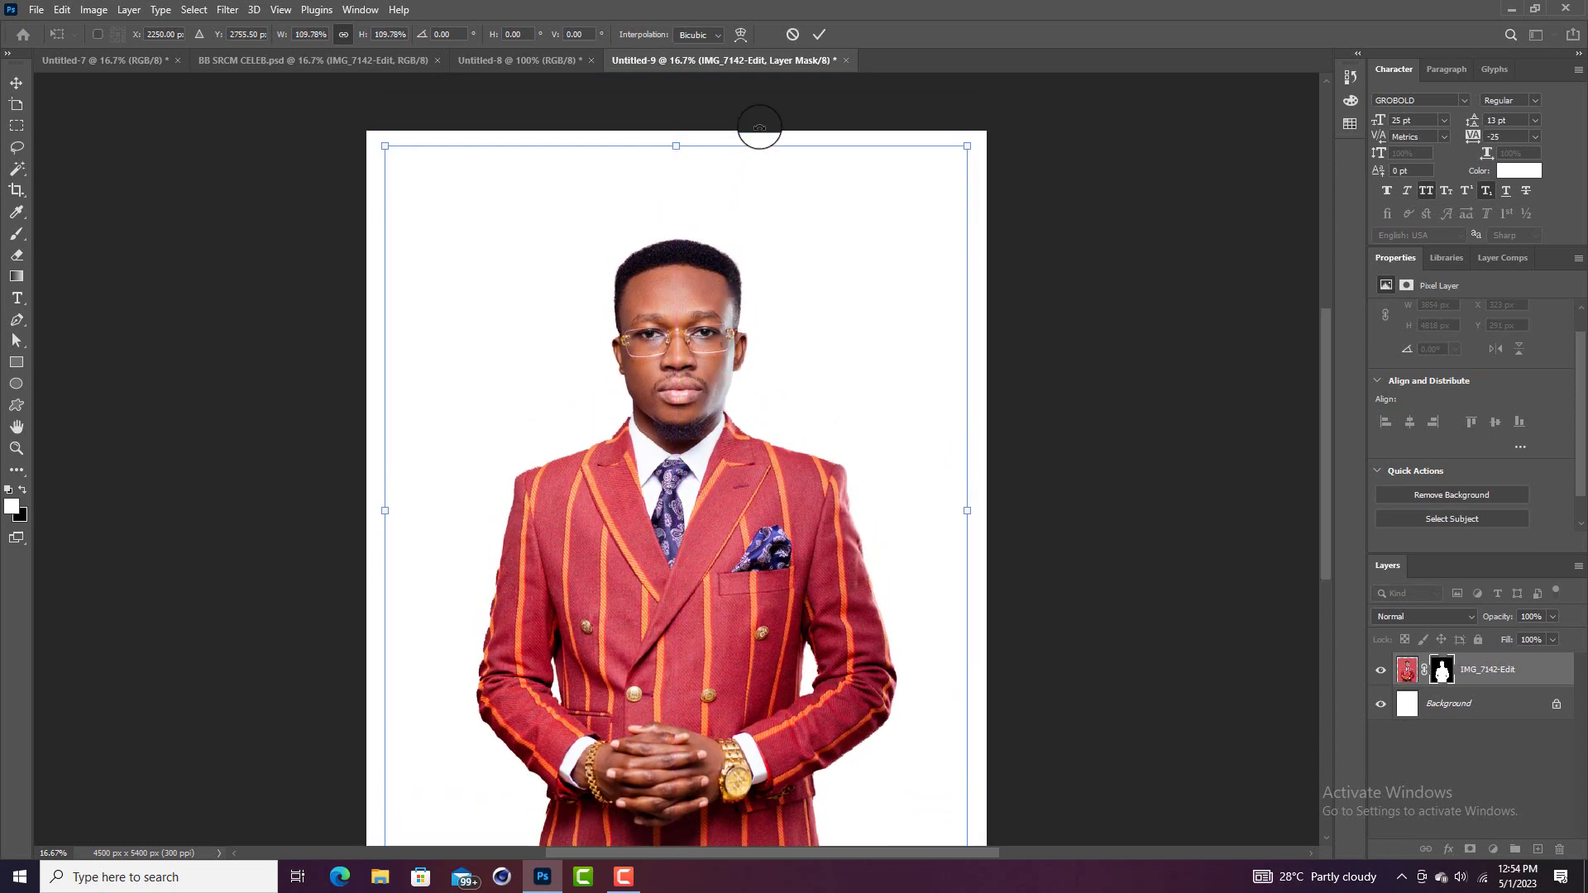
{"action": "left_click", "coordinate": [819, 34]}
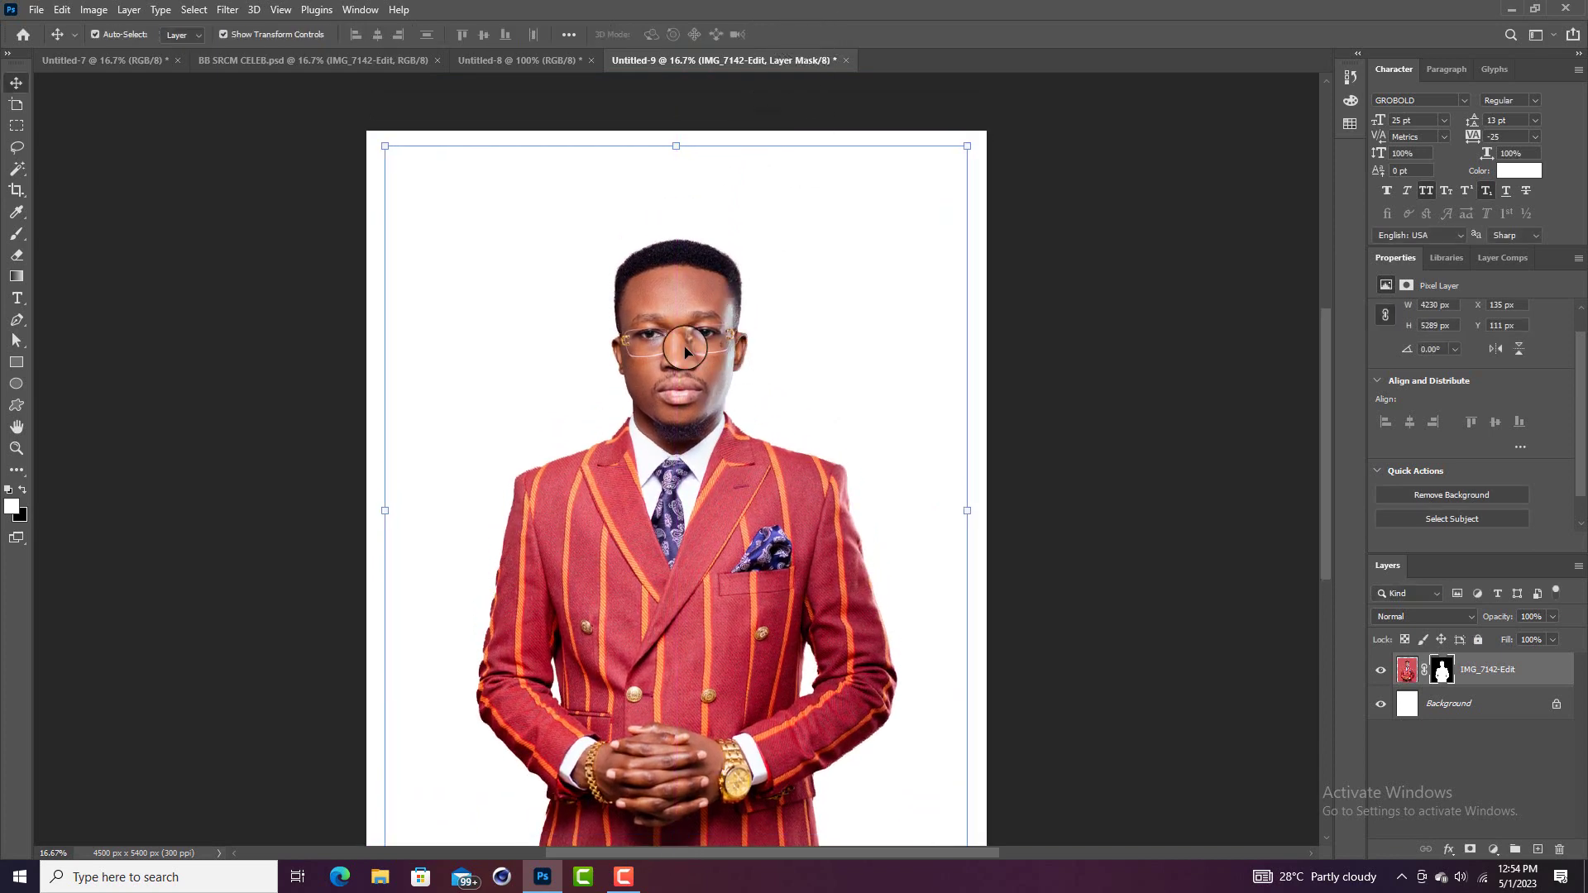
{"action": "scroll", "coordinate": [976, 333], "scroll_direction": "down", "scroll_amount": 2}
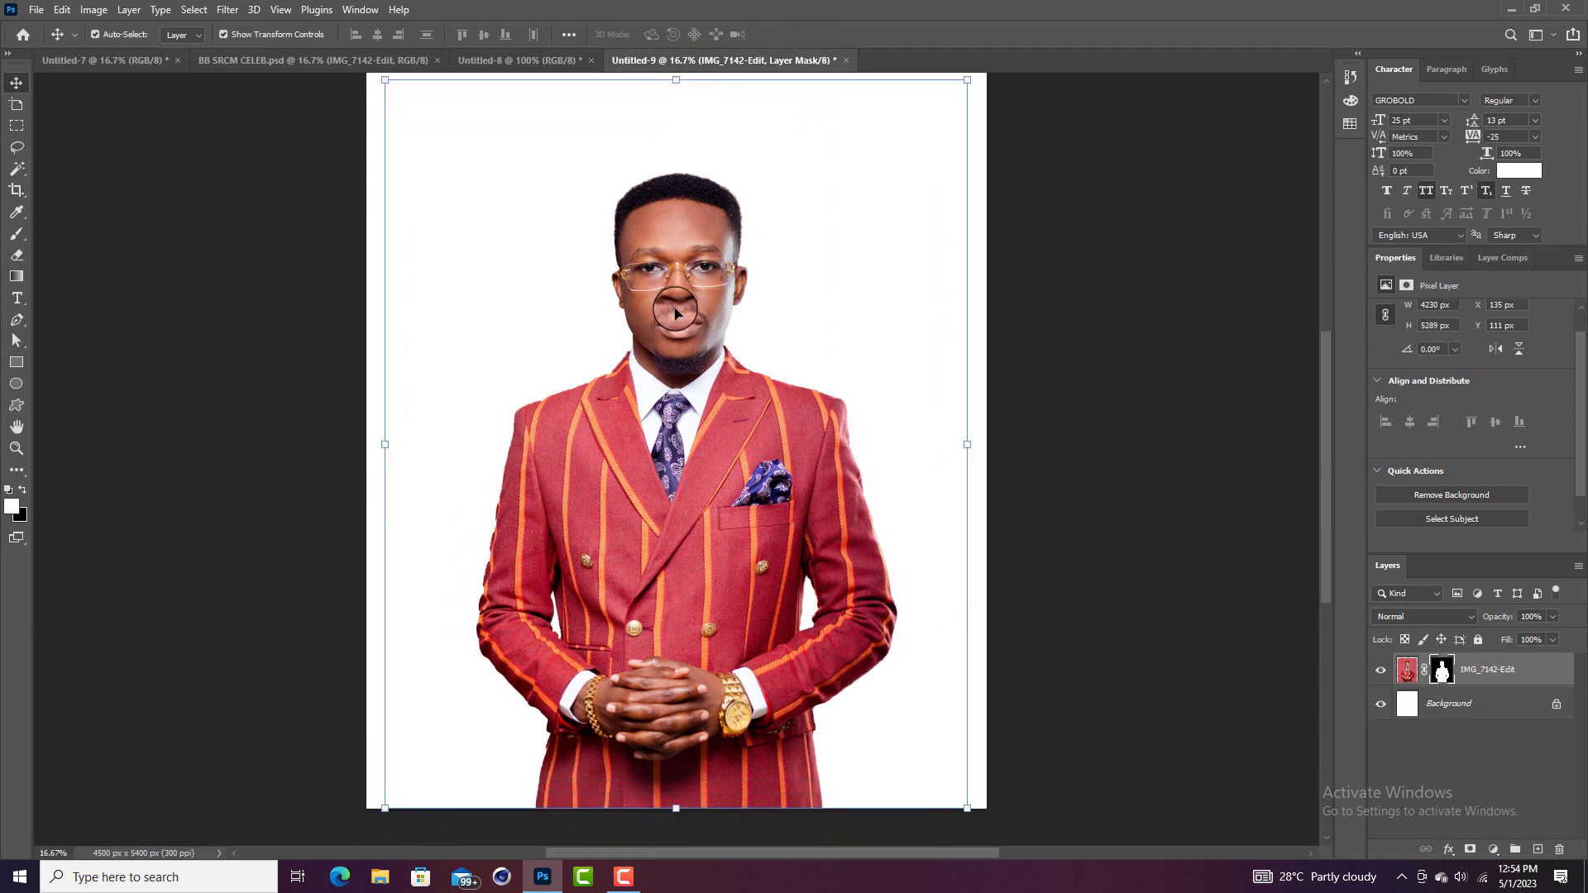
{"action": "scroll", "coordinate": [692, 325], "scroll_direction": "up", "scroll_amount": 1}
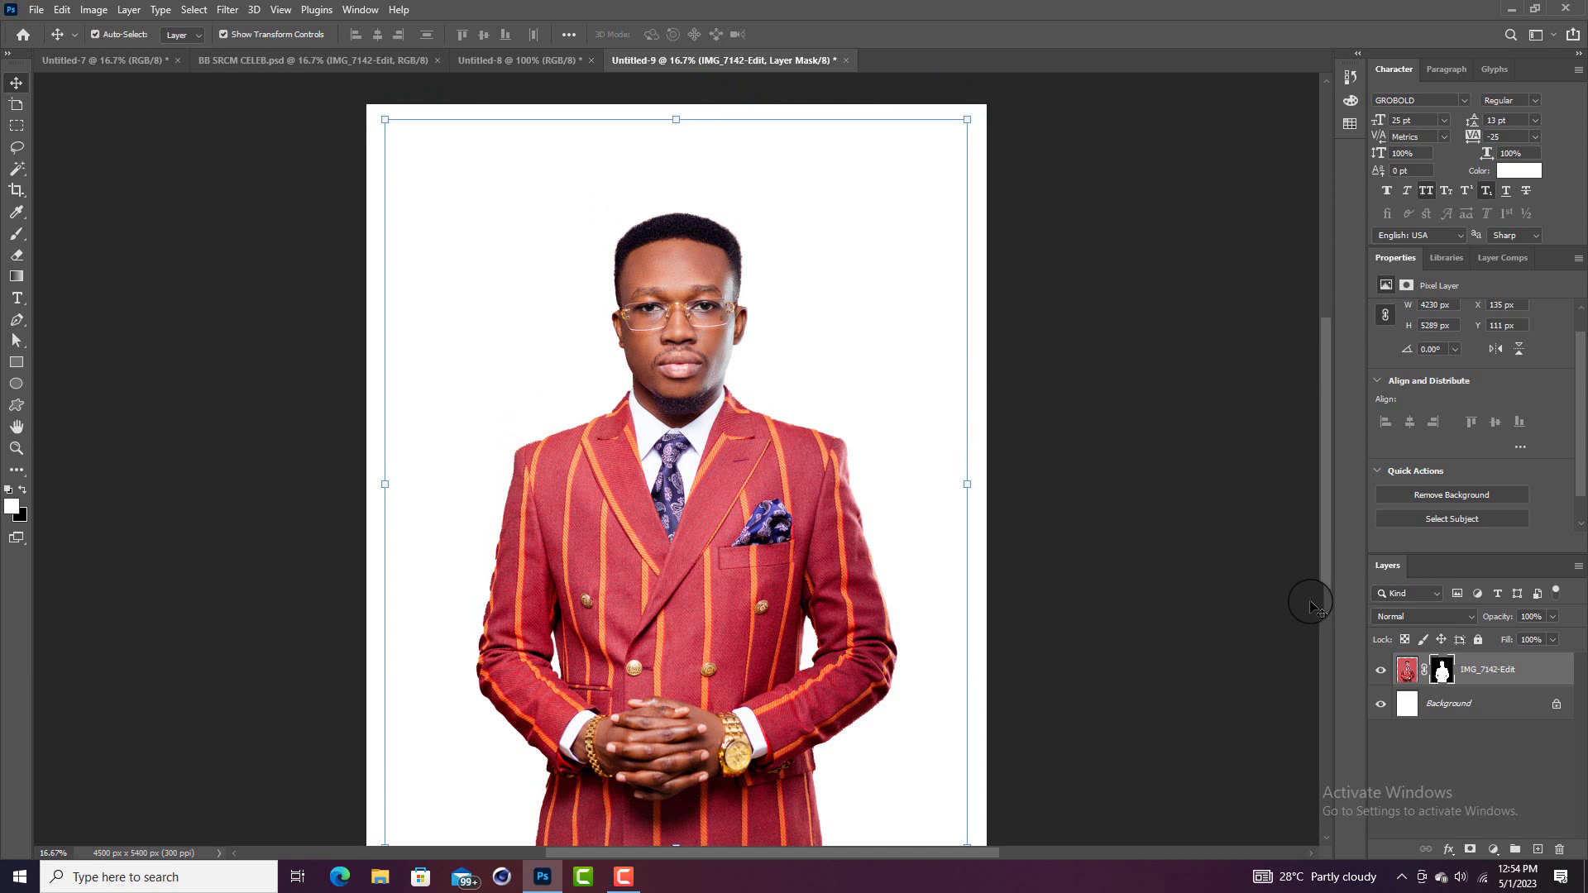
- Duplicate the portrait as IMG_7142-Edit copy and hide the original IMG_7142-Edit layer
{"action": "key", "text": "ctrl+j"}
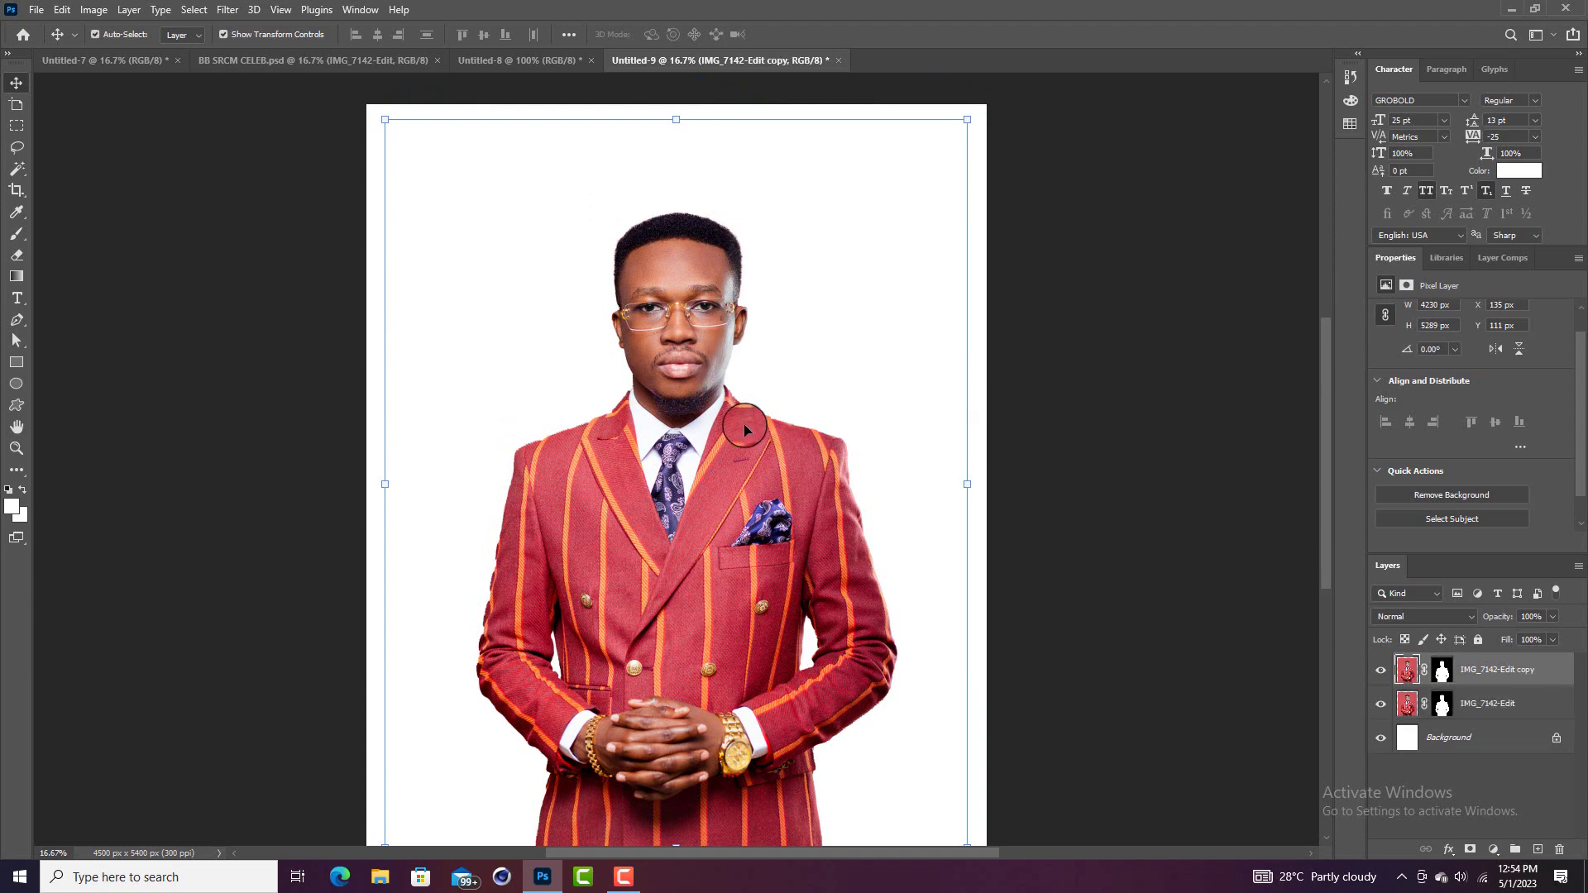
{"action": "left_click", "coordinate": [1380, 704]}
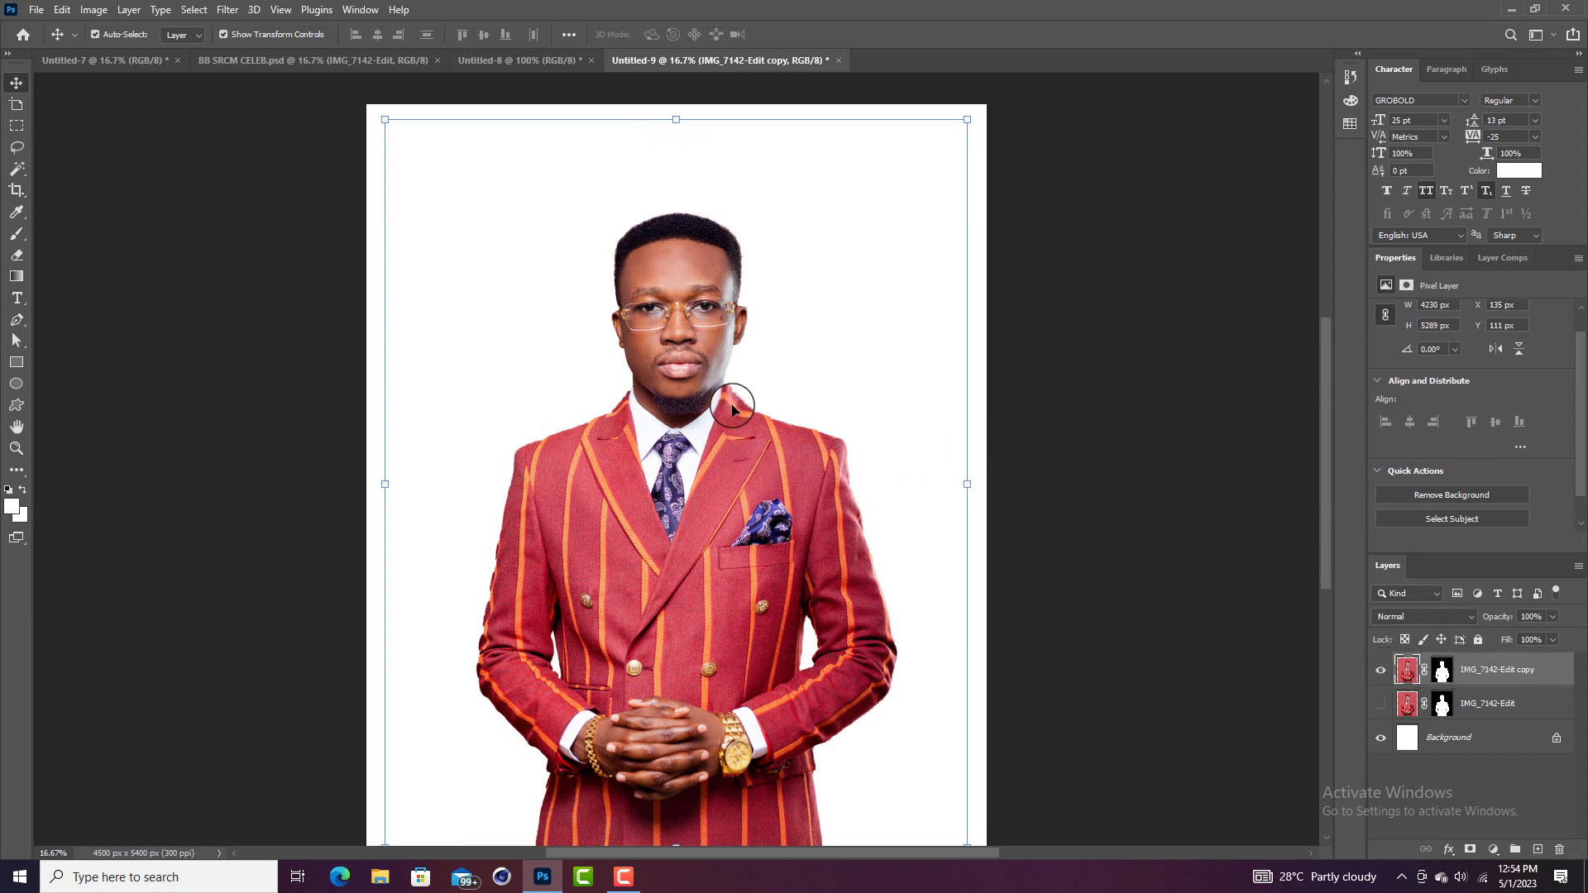
{"action": "scroll", "coordinate": [736, 446], "scroll_direction": "down", "scroll_amount": 1}
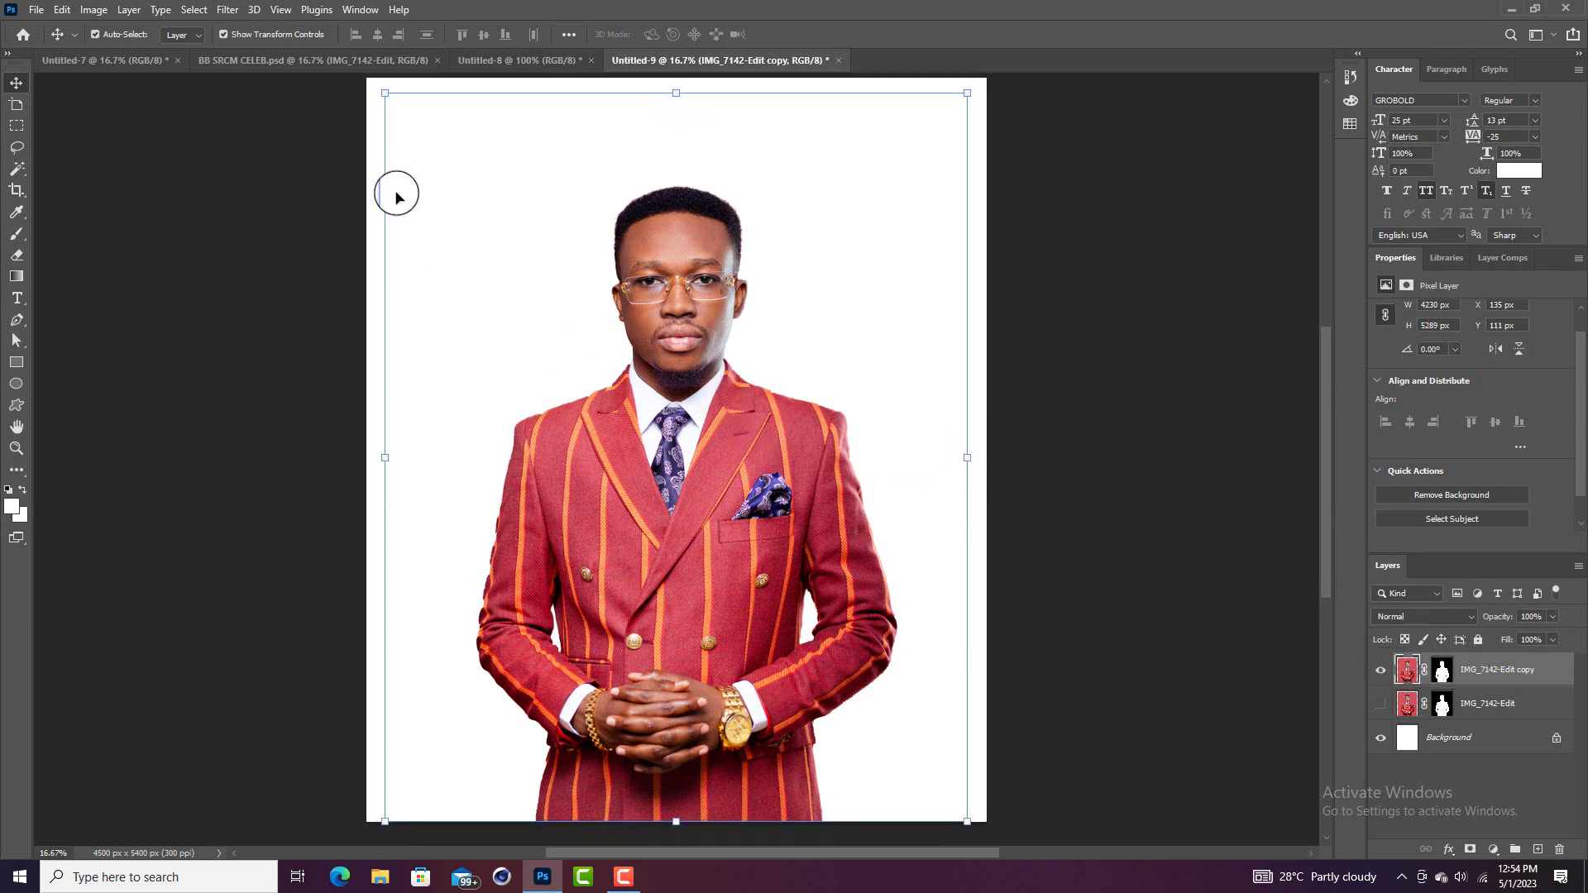
{"action": "left_click", "coordinate": [227, 9]}
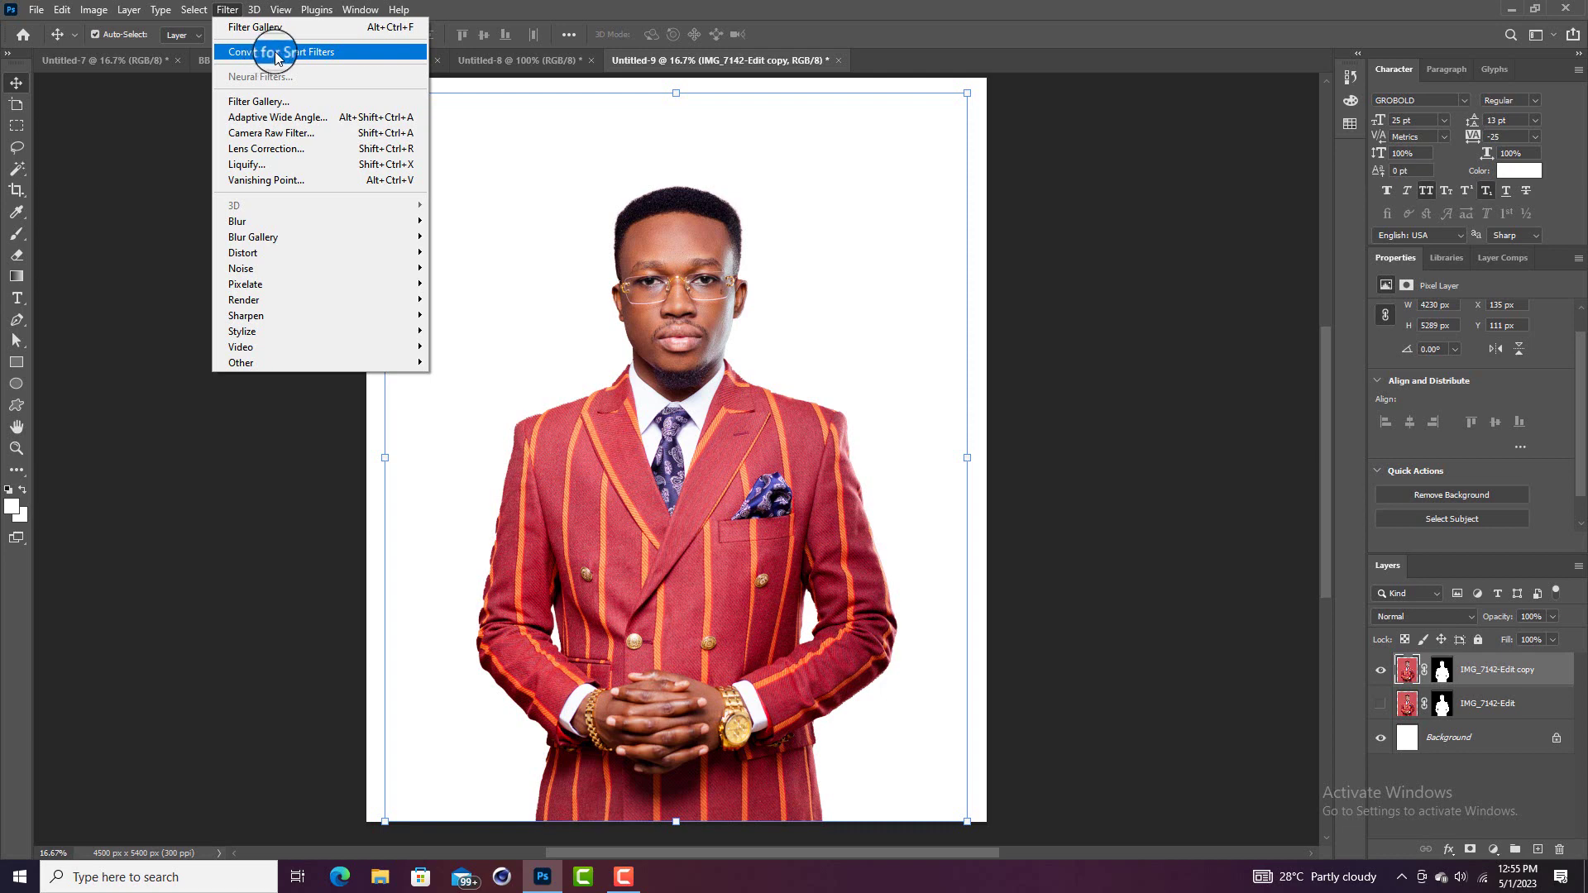
- Convert the copy layer to a smart object and open Filter Gallery showing Cutout
{"action": "left_click", "coordinate": [276, 54]}
{"action": "left_click", "coordinate": [760, 326]}
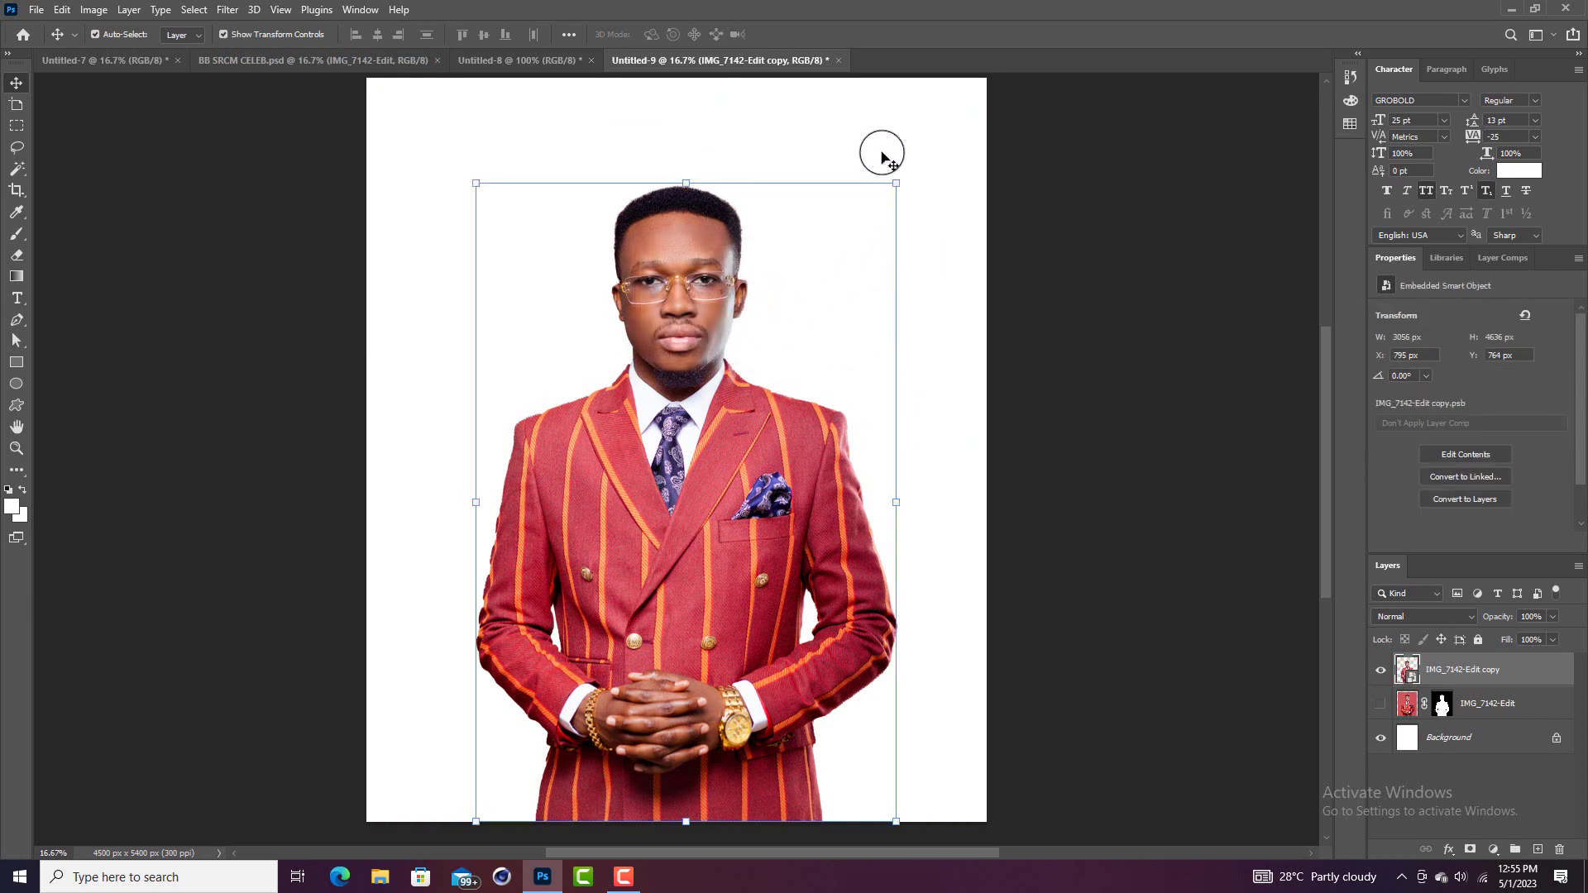
{"action": "left_click", "coordinate": [229, 11]}
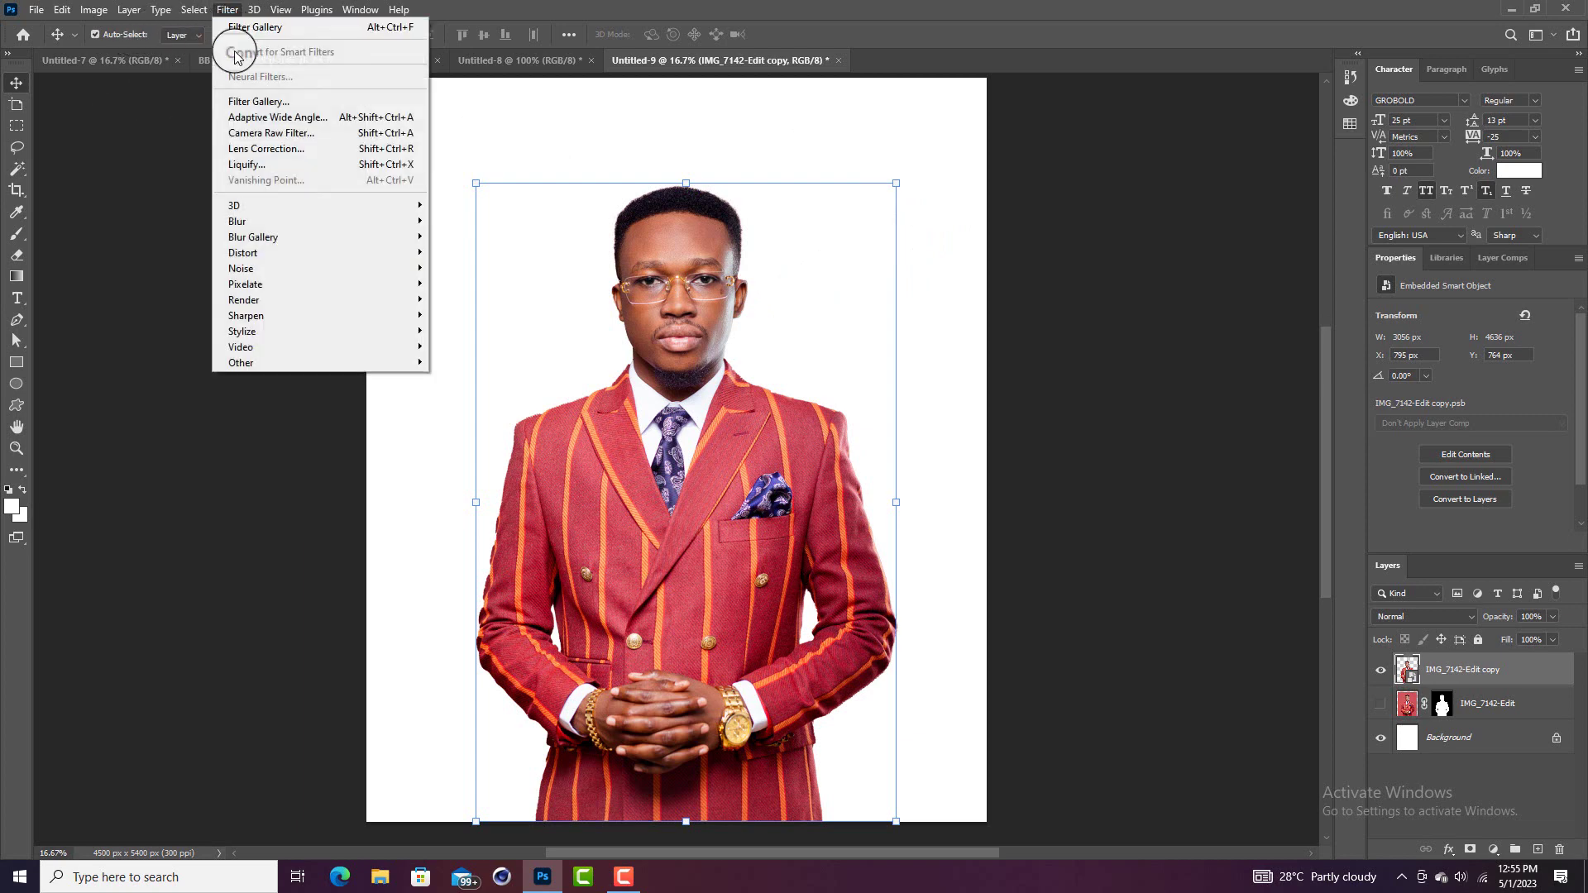
{"action": "left_click", "coordinate": [328, 103]}
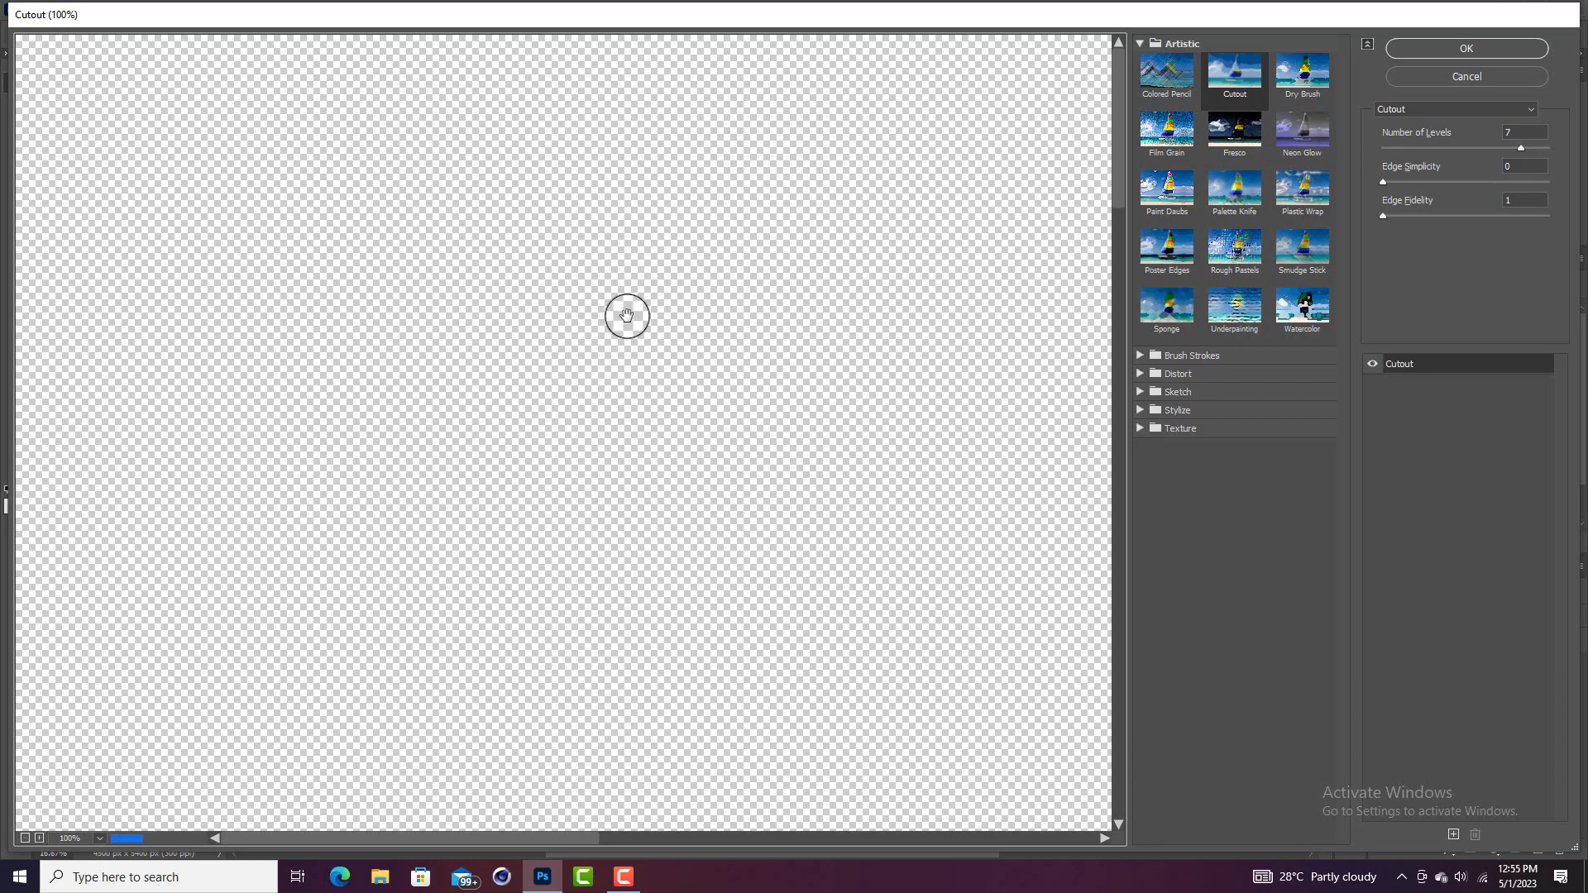
- Preview the portrait at 50% in Filter Gallery and toggle off the Cutout effect to compare
{"action": "left_click_drag", "start_coordinate": [640, 308], "coordinate": [574, 322]}
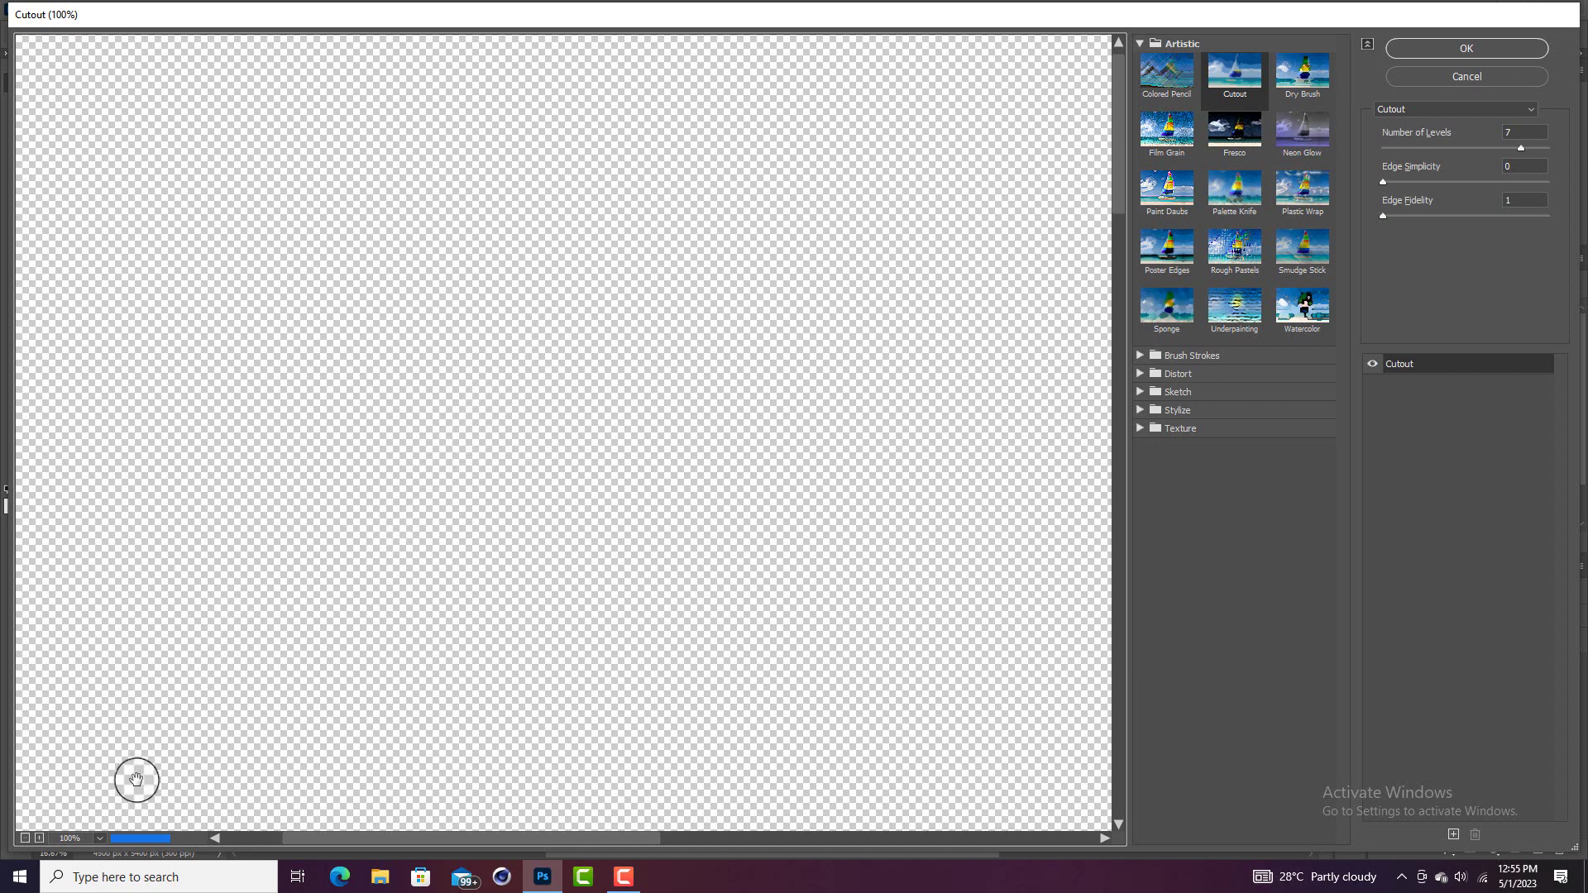
{"action": "left_click", "coordinate": [101, 837]}
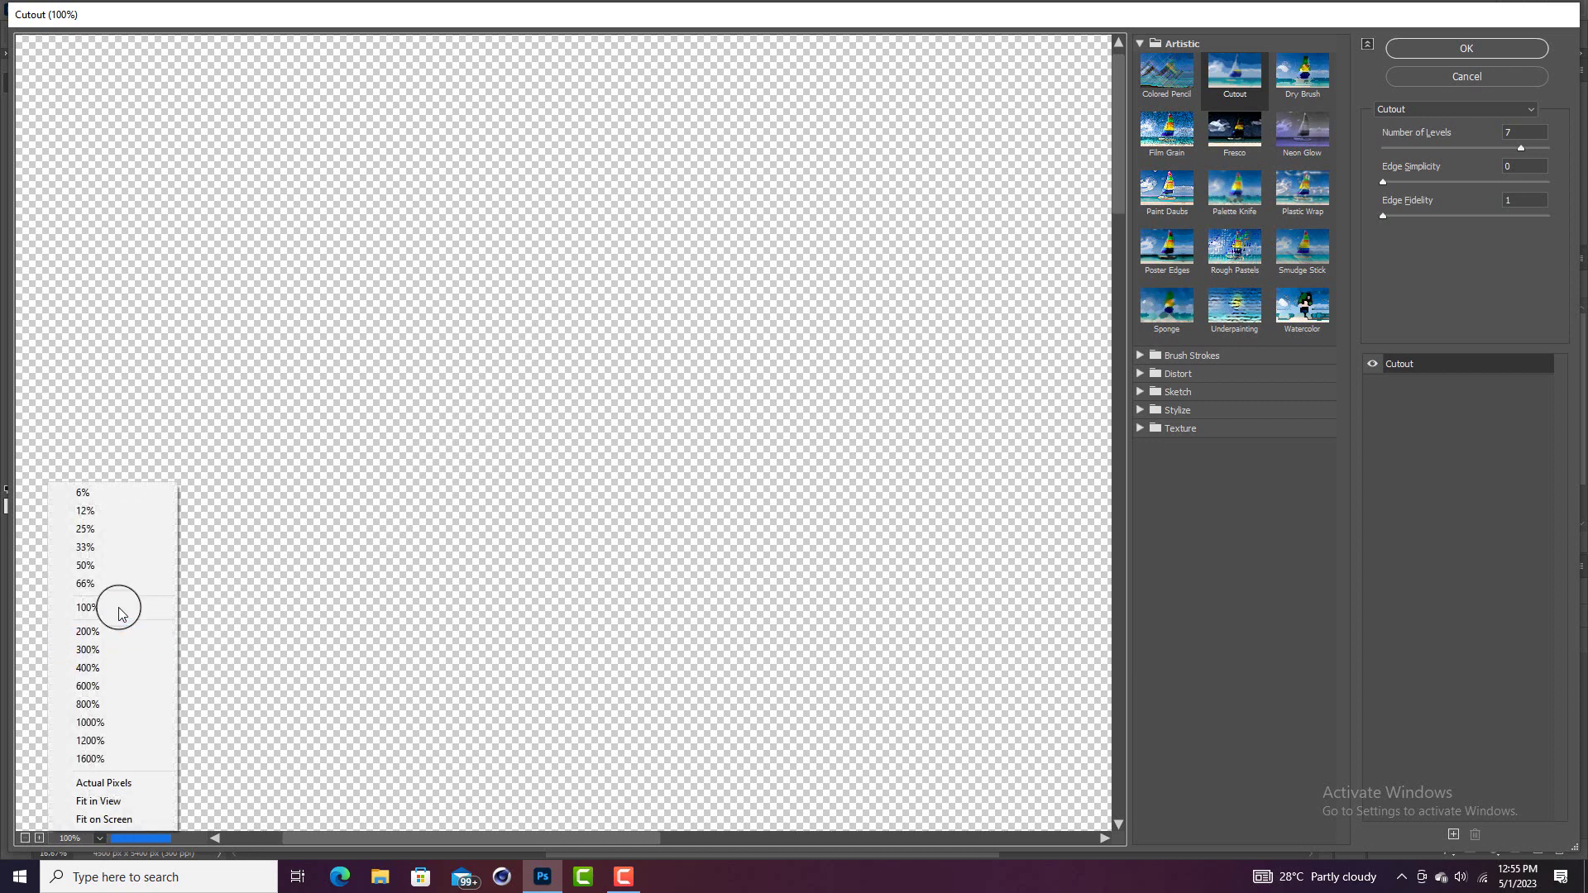
{"action": "left_click", "coordinate": [117, 566]}
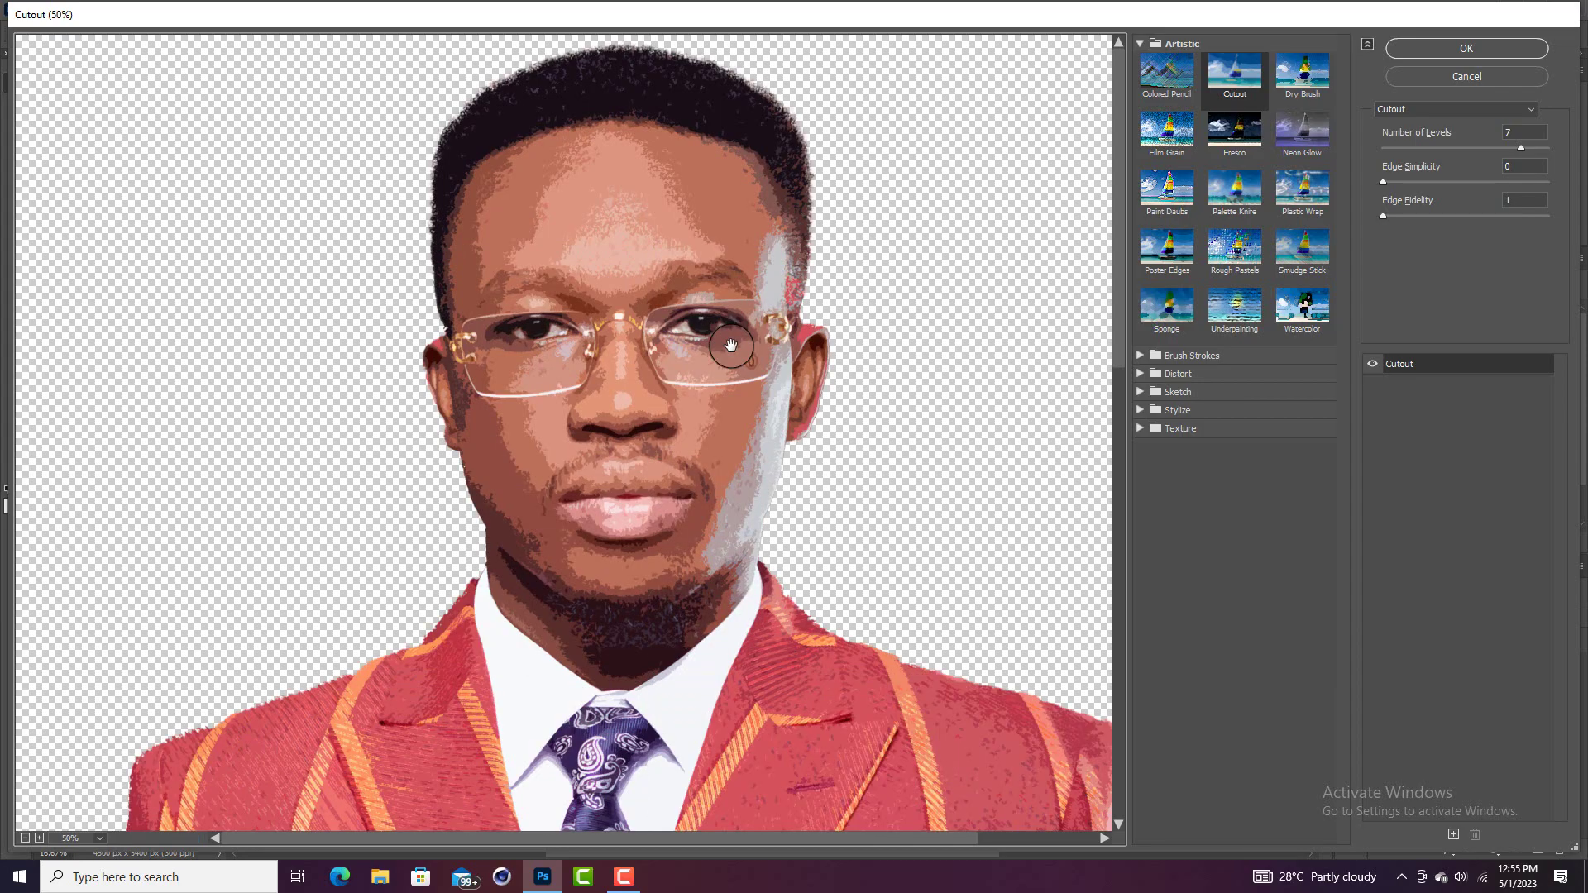
{"action": "scroll", "coordinate": [731, 346], "scroll_direction": "down", "scroll_amount": 10}
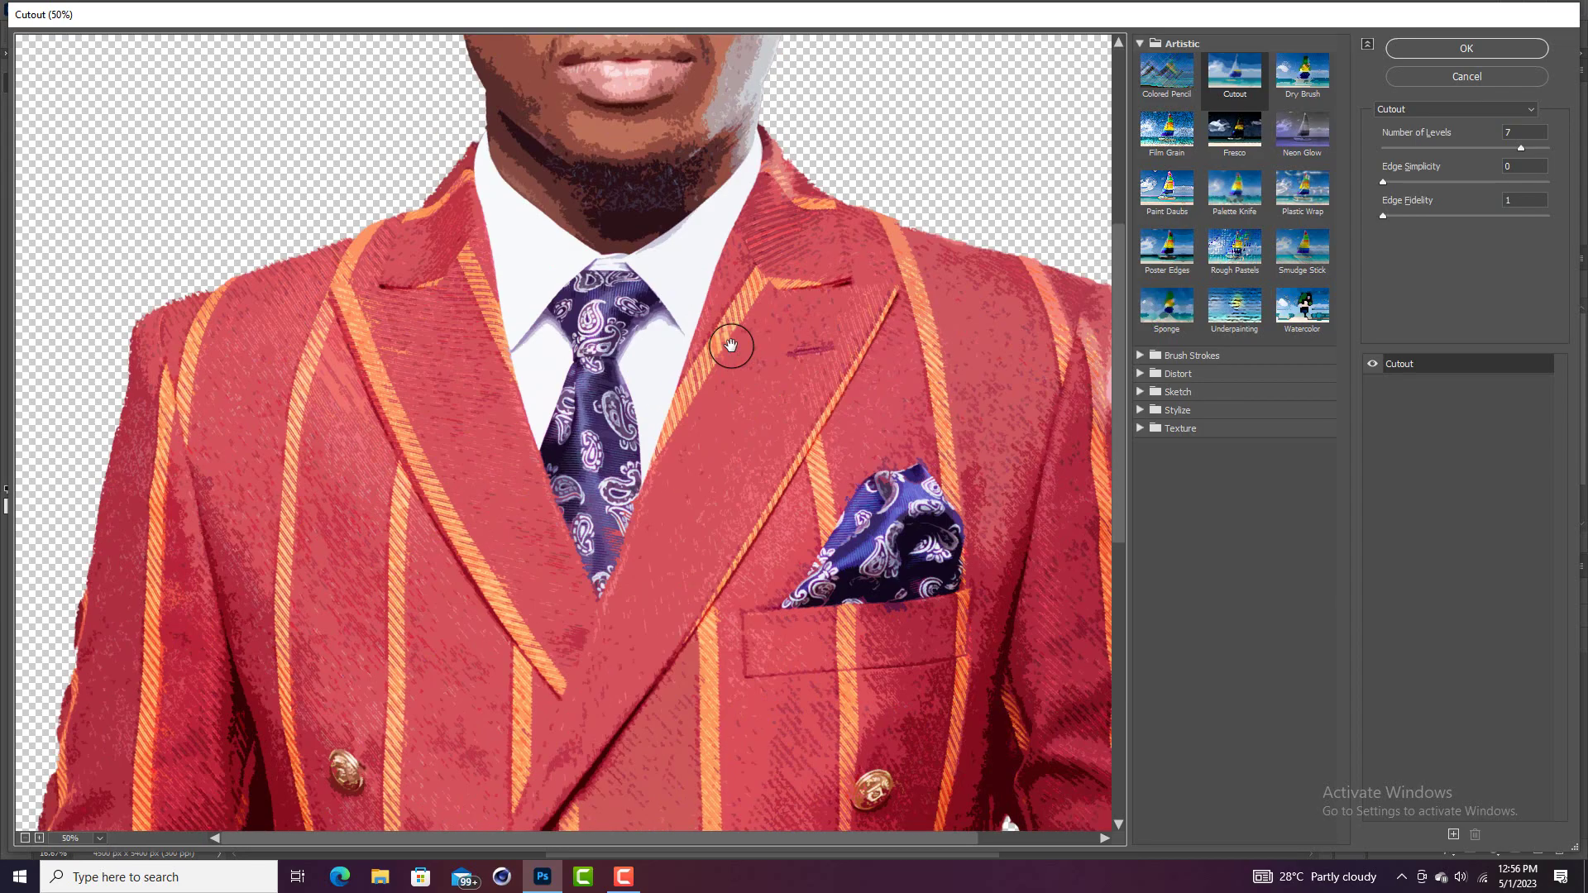
{"action": "scroll", "coordinate": [731, 346], "scroll_direction": "down", "scroll_amount": 5}
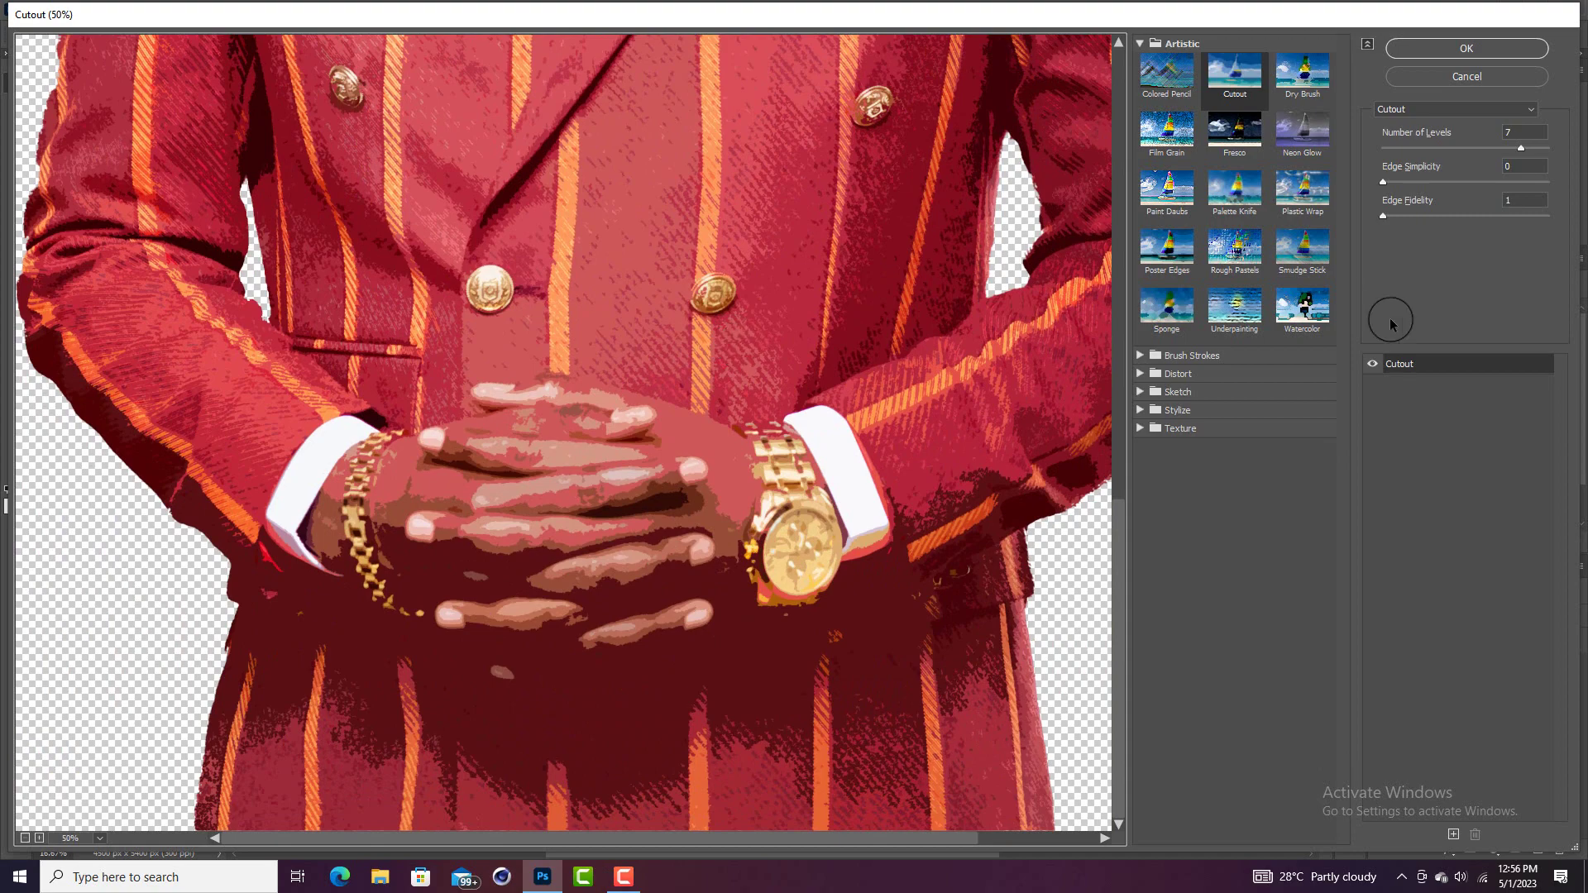
{"action": "left_click", "coordinate": [1370, 365]}
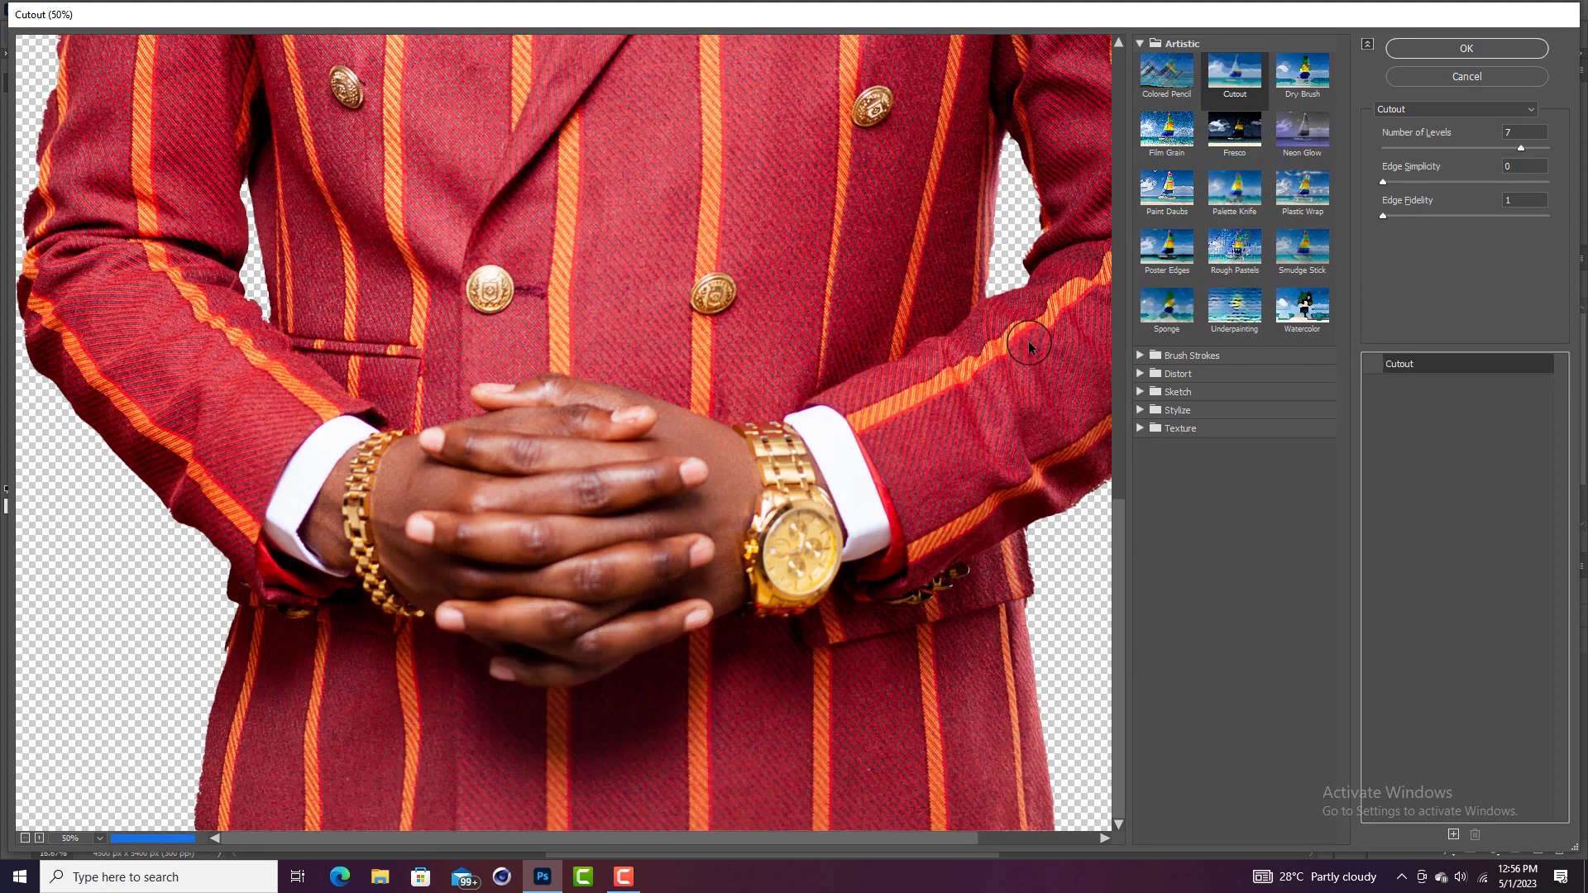
{"action": "scroll", "coordinate": [720, 331], "scroll_direction": "up", "scroll_amount": 8}
{"action": "scroll", "coordinate": [694, 299], "scroll_direction": "up", "scroll_amount": 5}
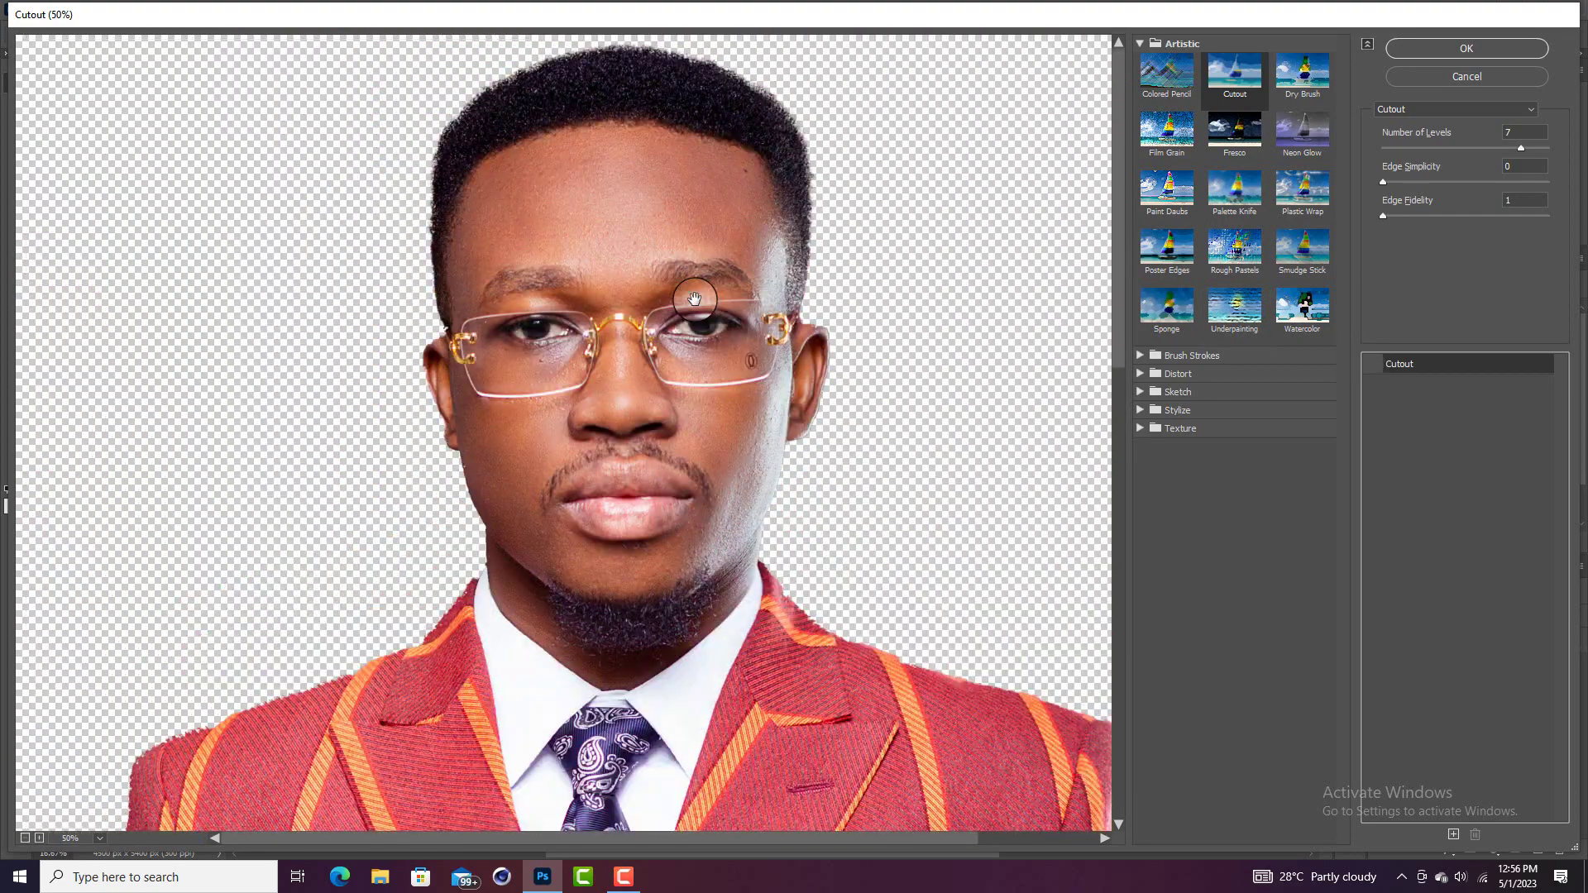
- Keep Cutout at 7 levels, Edge Simplicity 0, Edge Fidelity 1, and close Filter Gallery with OK
{"action": "left_click", "coordinate": [1141, 43]}
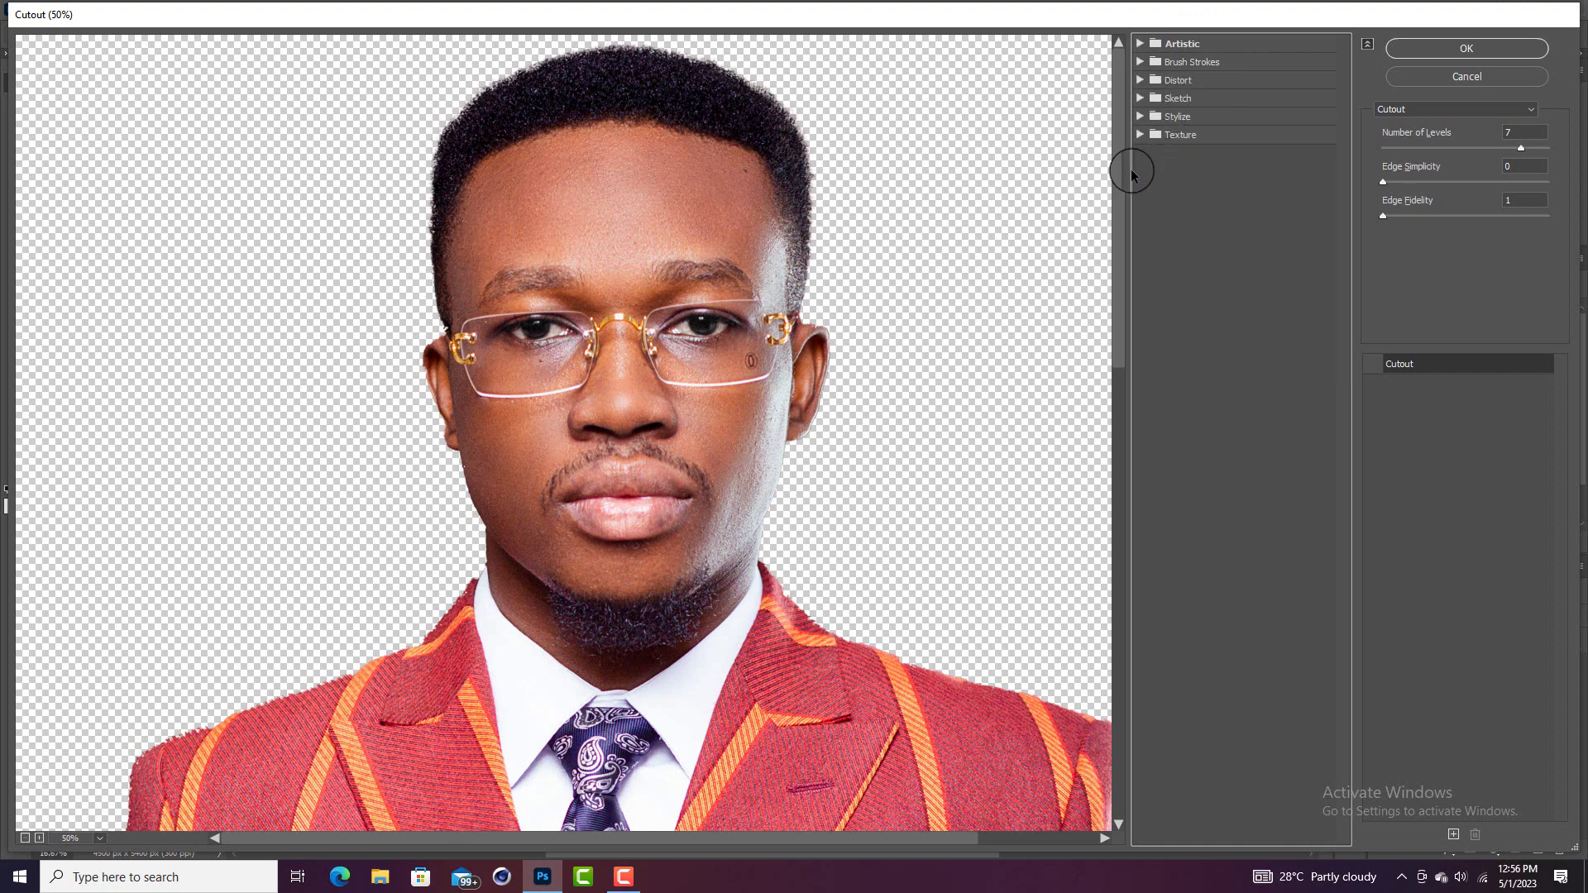
{"action": "left_click", "coordinate": [1139, 43]}
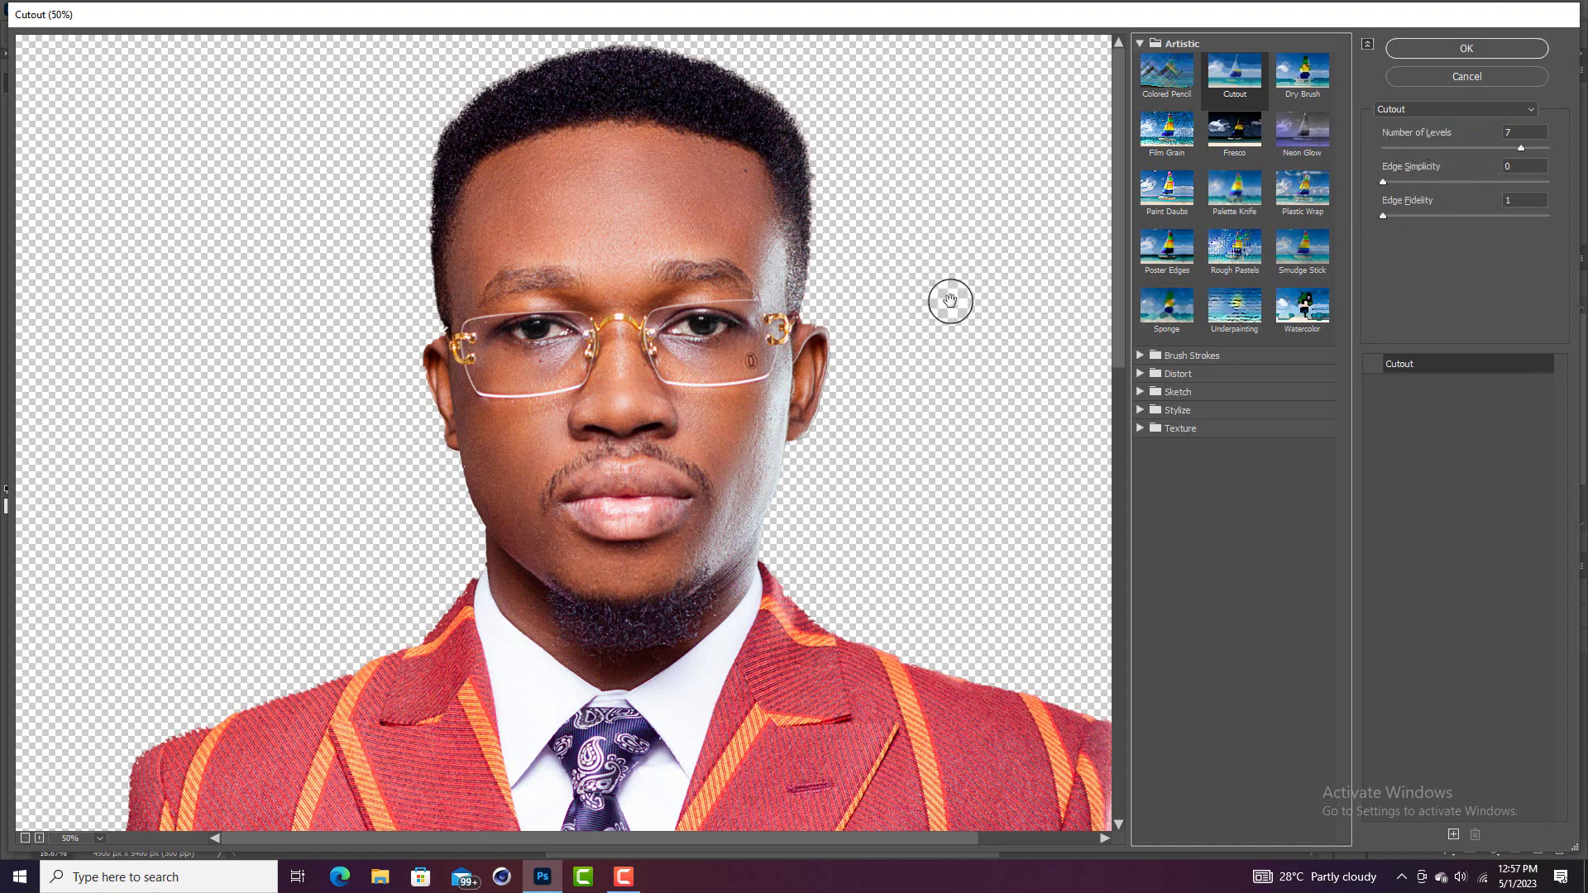
{"action": "left_click", "coordinate": [807, 336]}
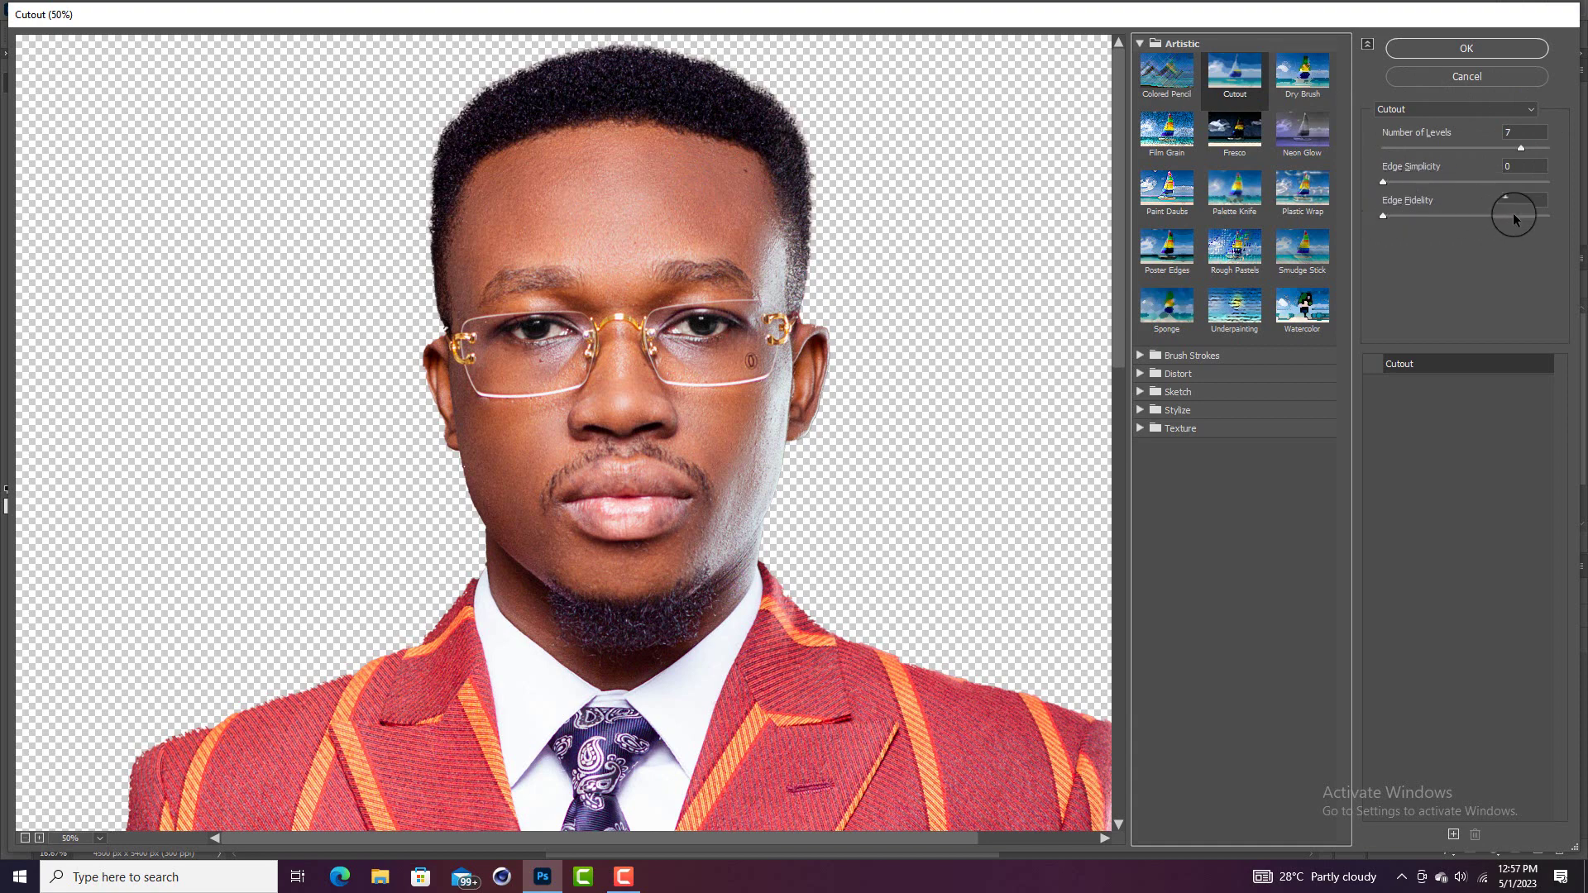
{"action": "left_click", "coordinate": [1501, 50]}
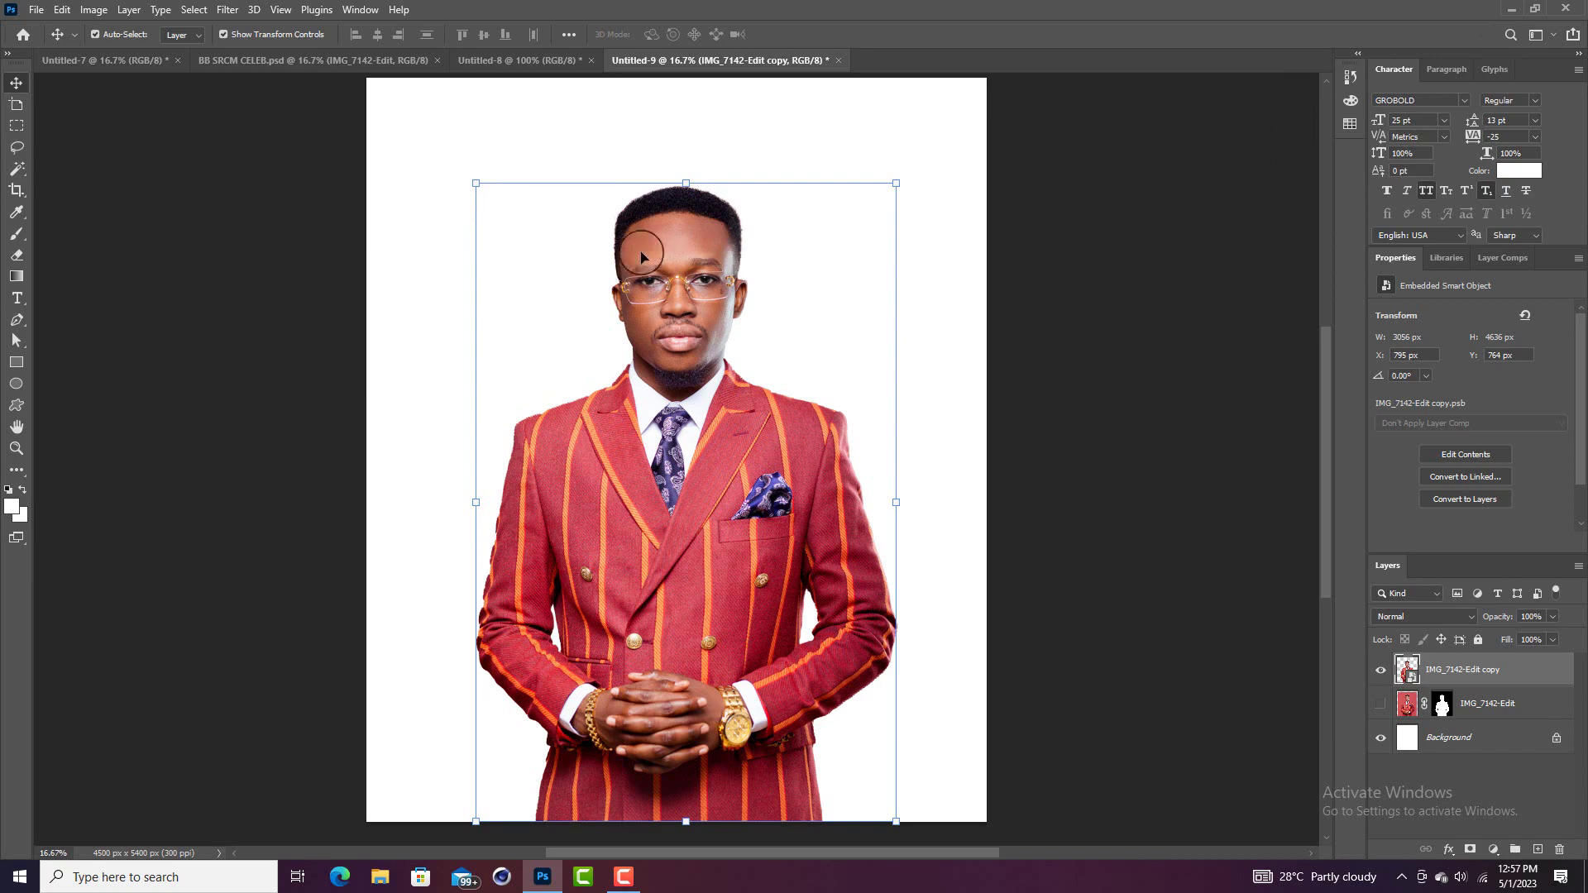
- Open the Filter Gallery with the preview zoomed to 50%
{"action": "left_click", "coordinate": [227, 10]}
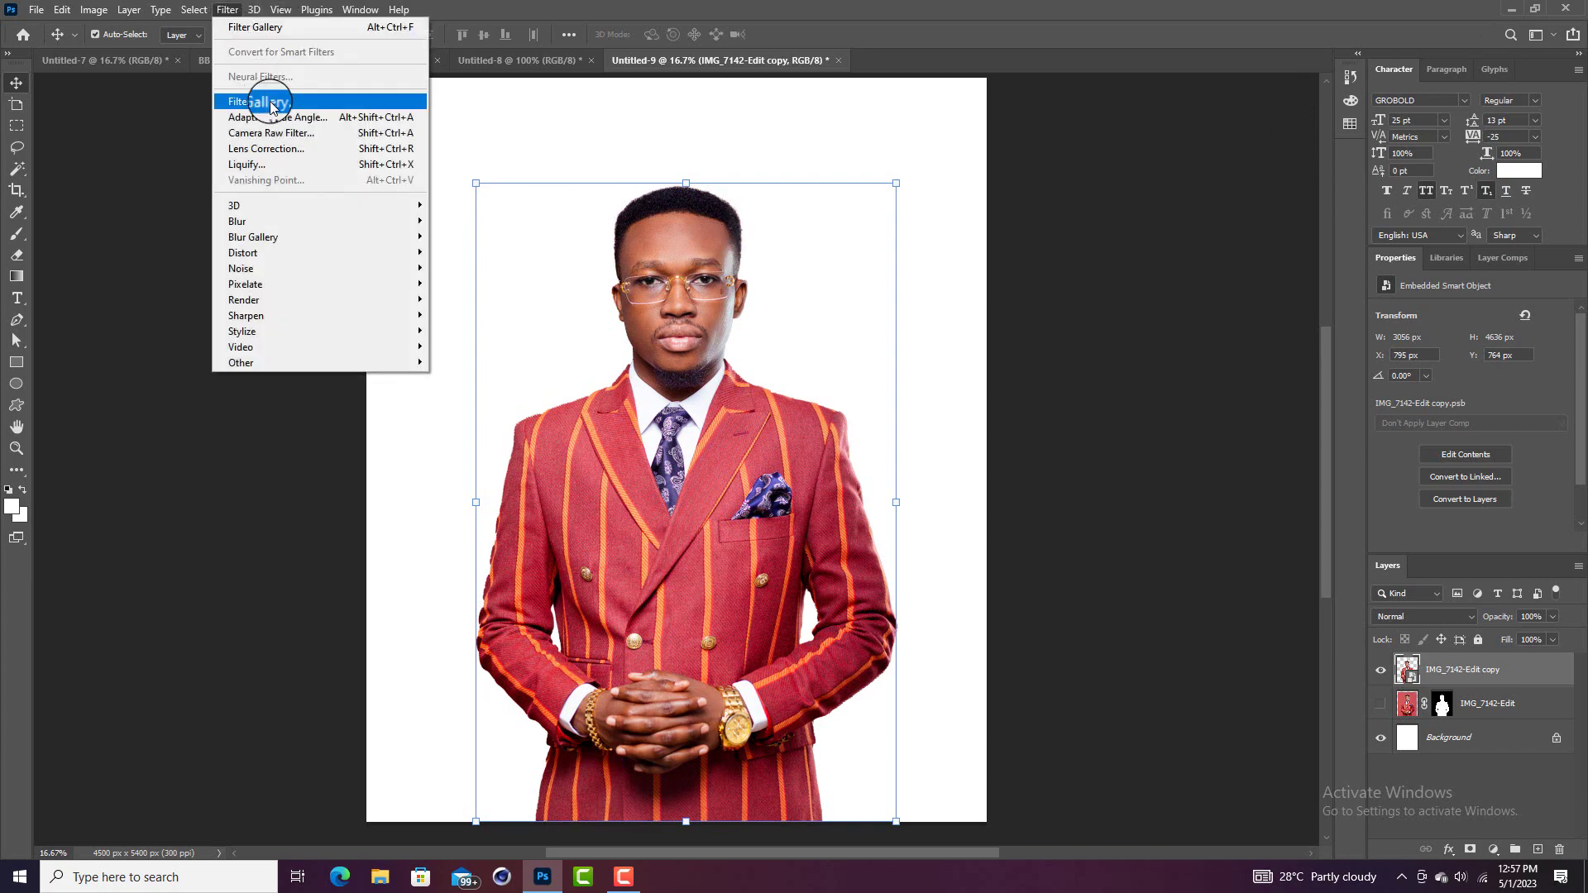
{"action": "left_click", "coordinate": [266, 100]}
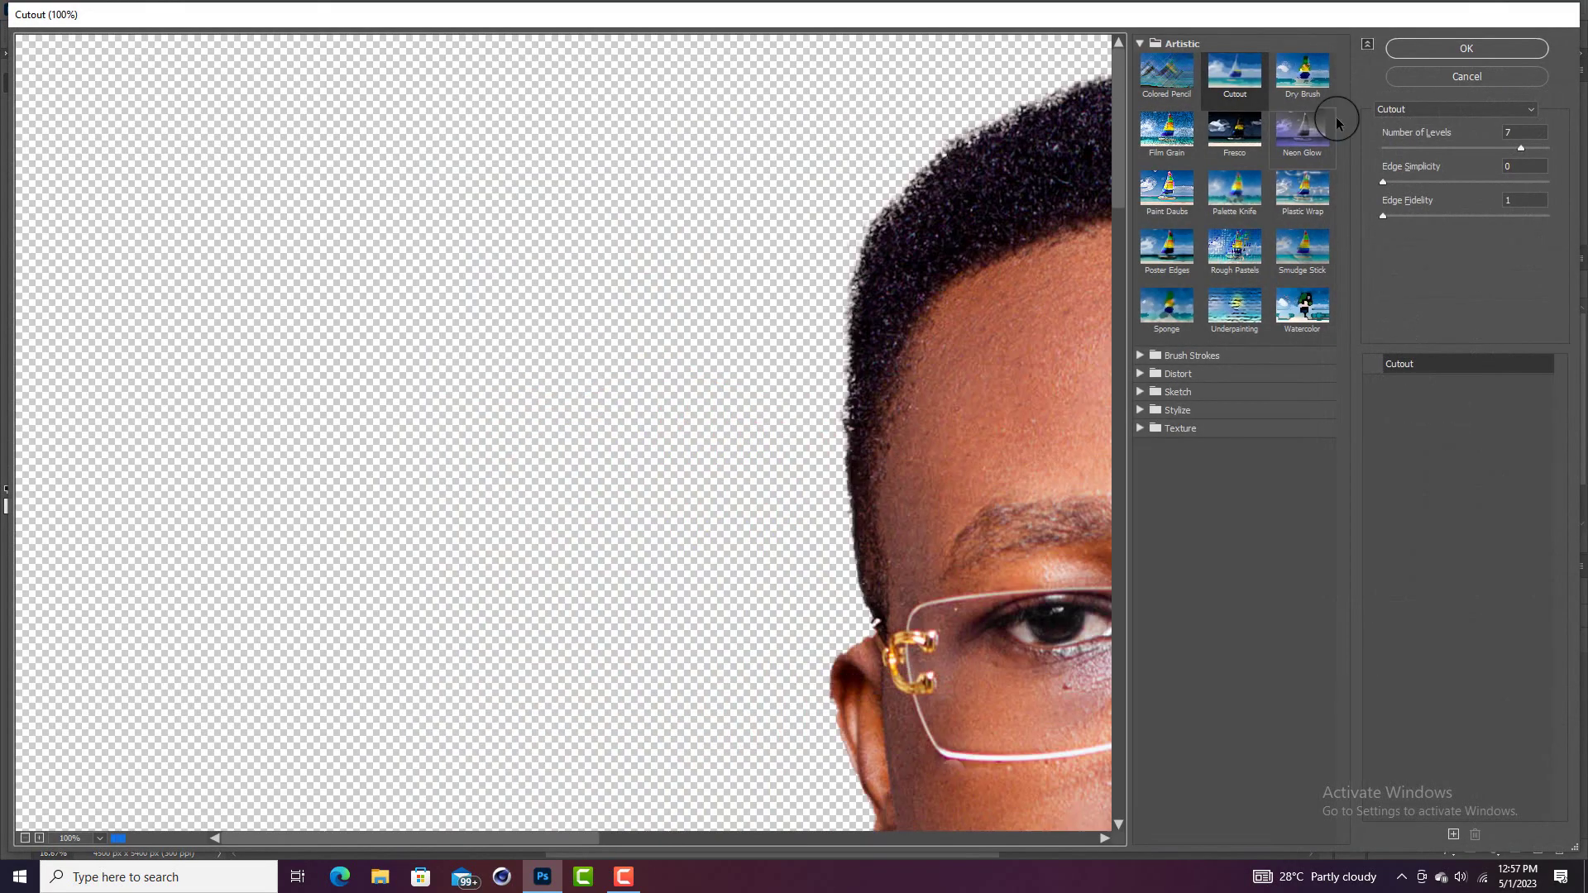
{"action": "left_click", "coordinate": [99, 837]}
{"action": "left_click", "coordinate": [110, 562]}
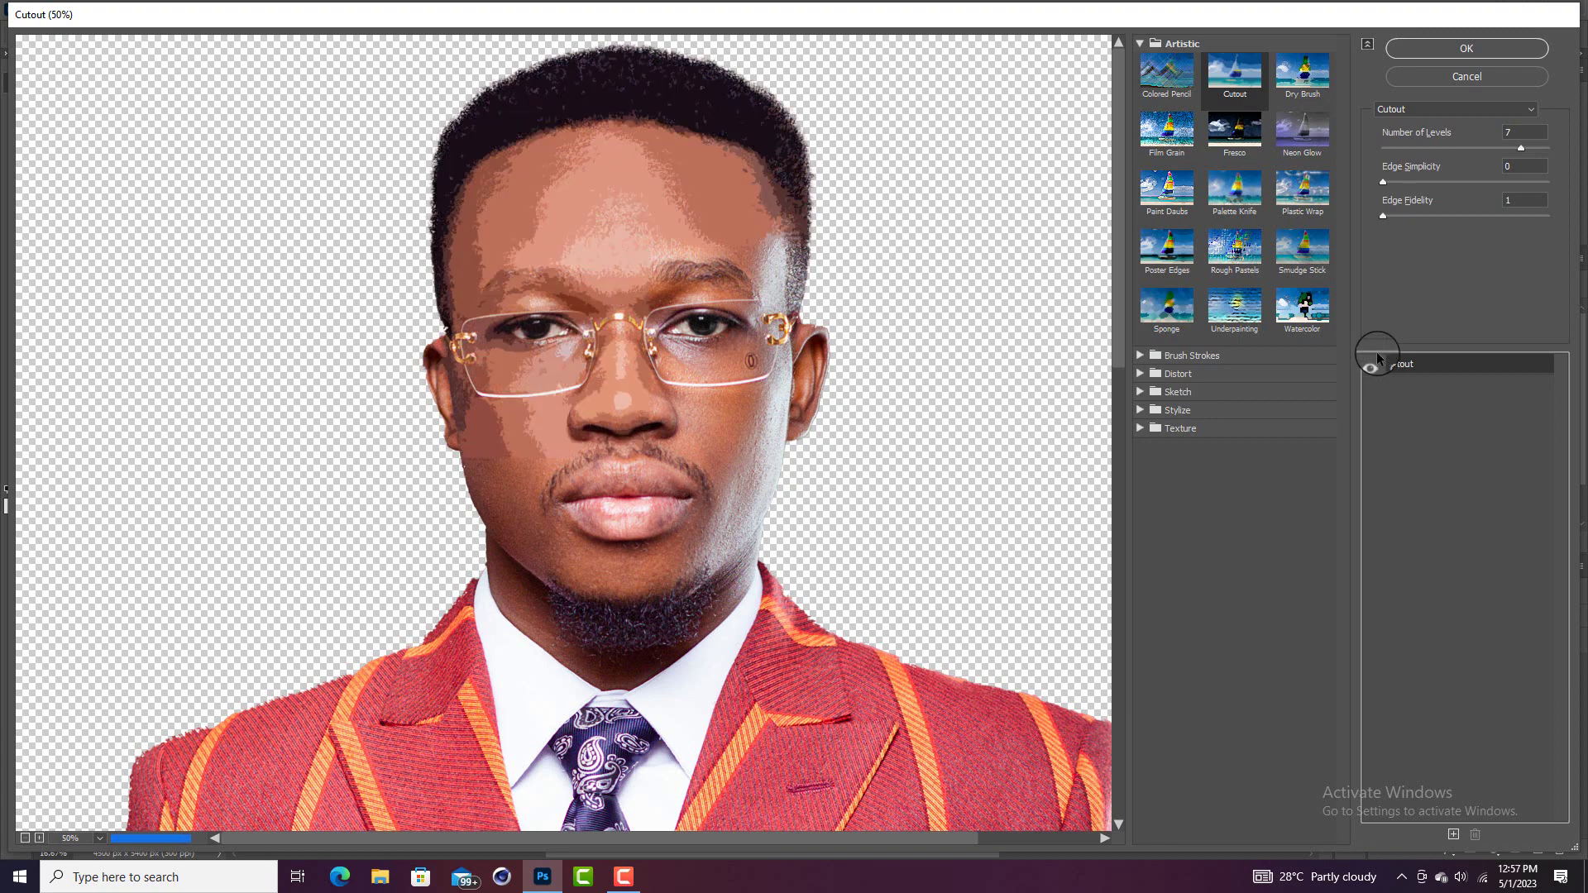
- Compare the Cutout effect with the original, then apply it as a smart filter
{"action": "scroll", "coordinate": [801, 312], "scroll_direction": "down", "scroll_amount": 5}
{"action": "scroll", "coordinate": [802, 316], "scroll_direction": "up", "scroll_amount": 3}
{"action": "scroll", "coordinate": [803, 317], "scroll_direction": "up", "scroll_amount": 3}
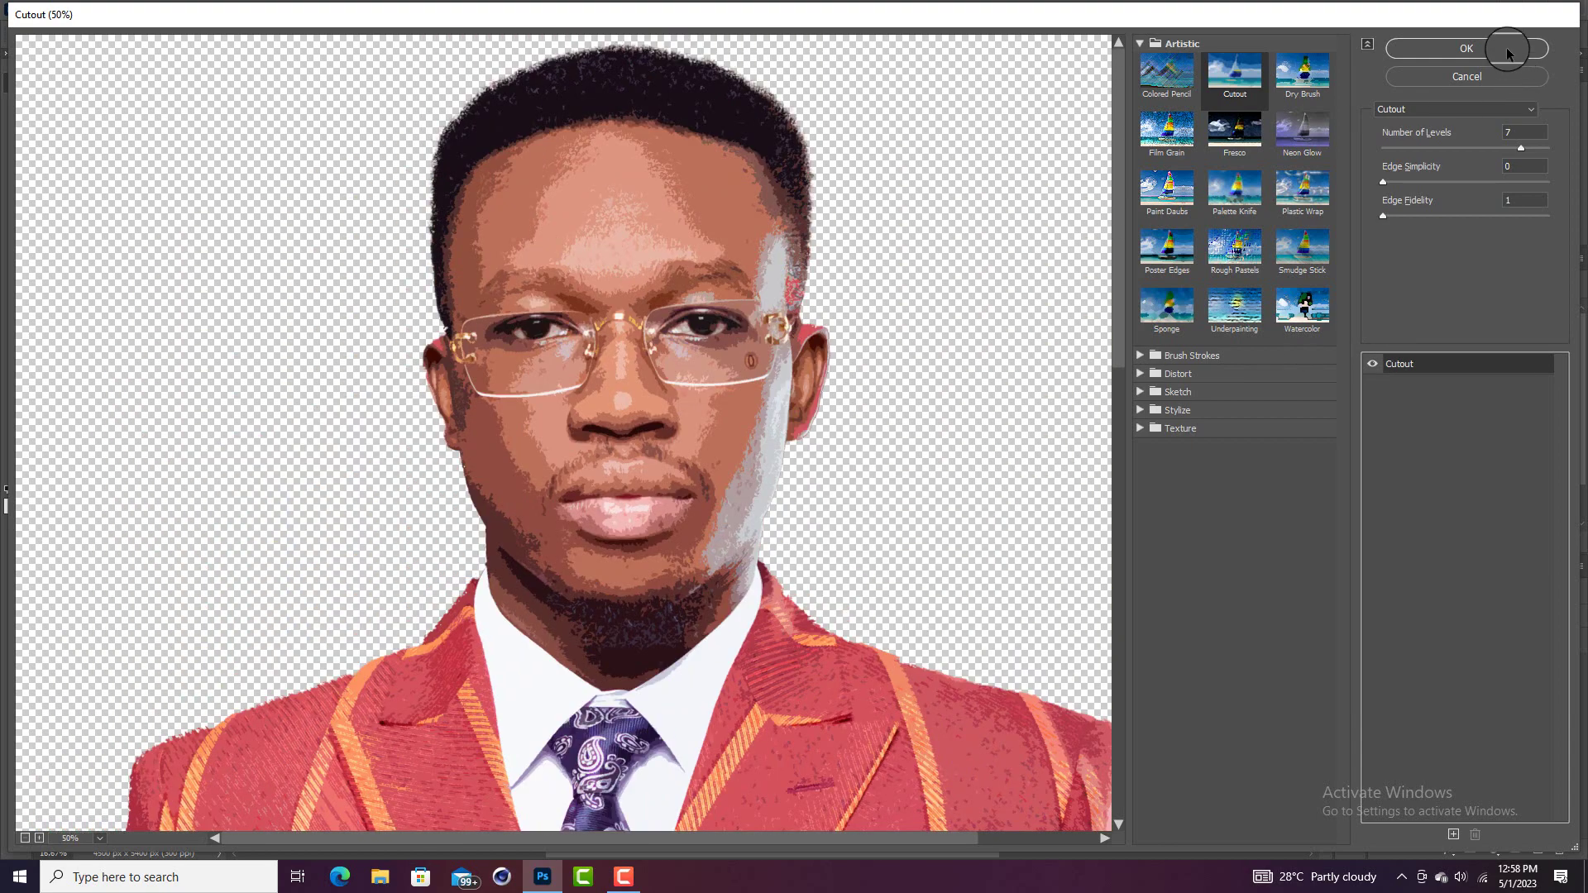
{"action": "left_click", "coordinate": [1371, 364]}
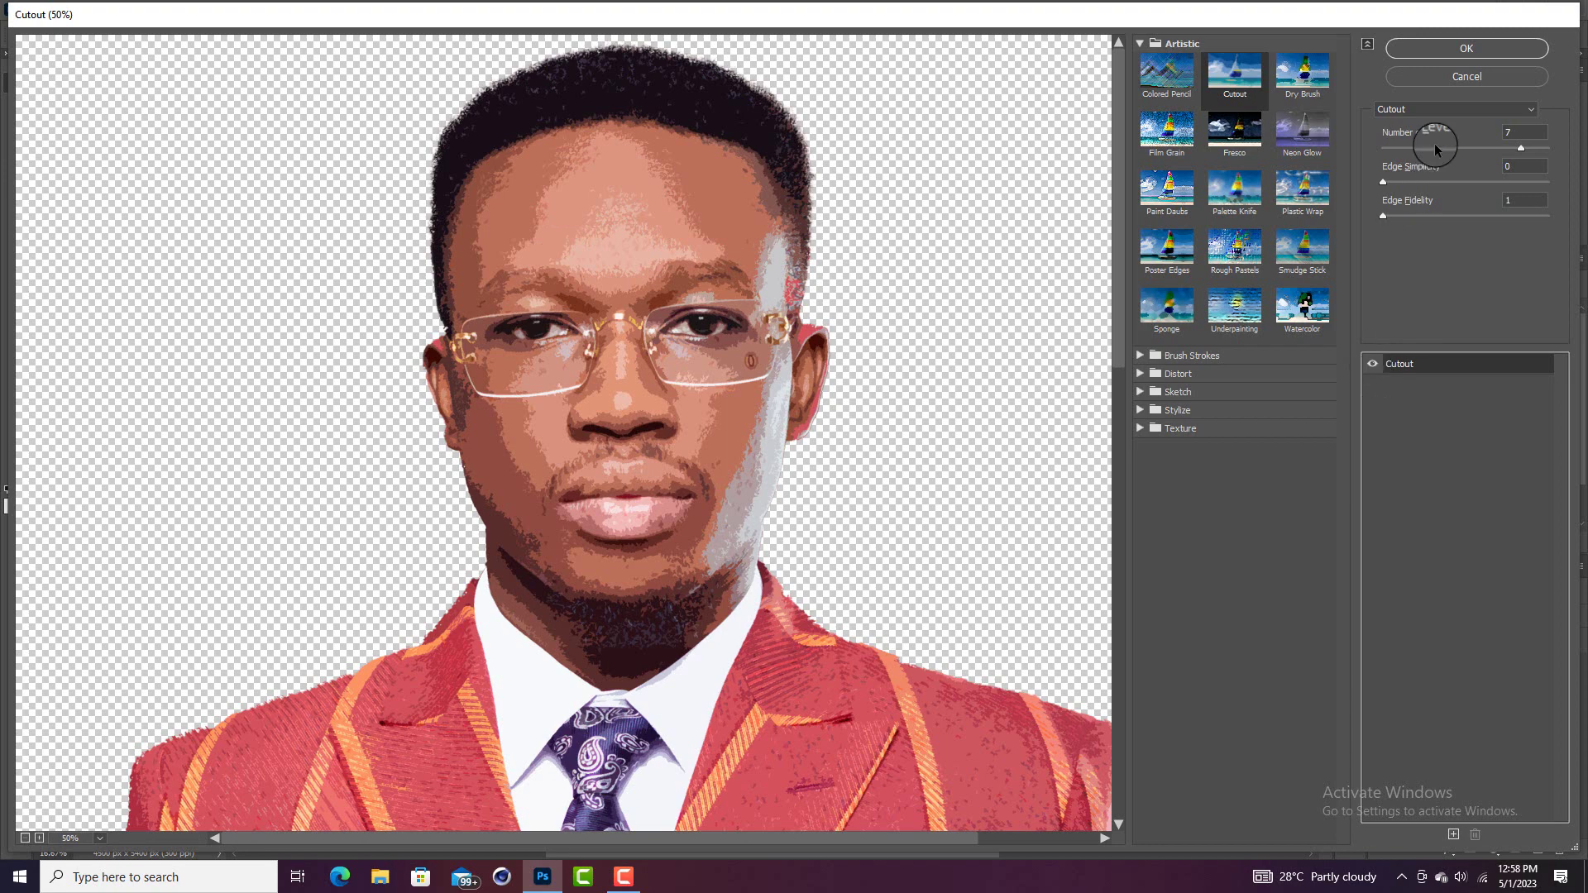
{"action": "left_click", "coordinate": [1450, 52]}
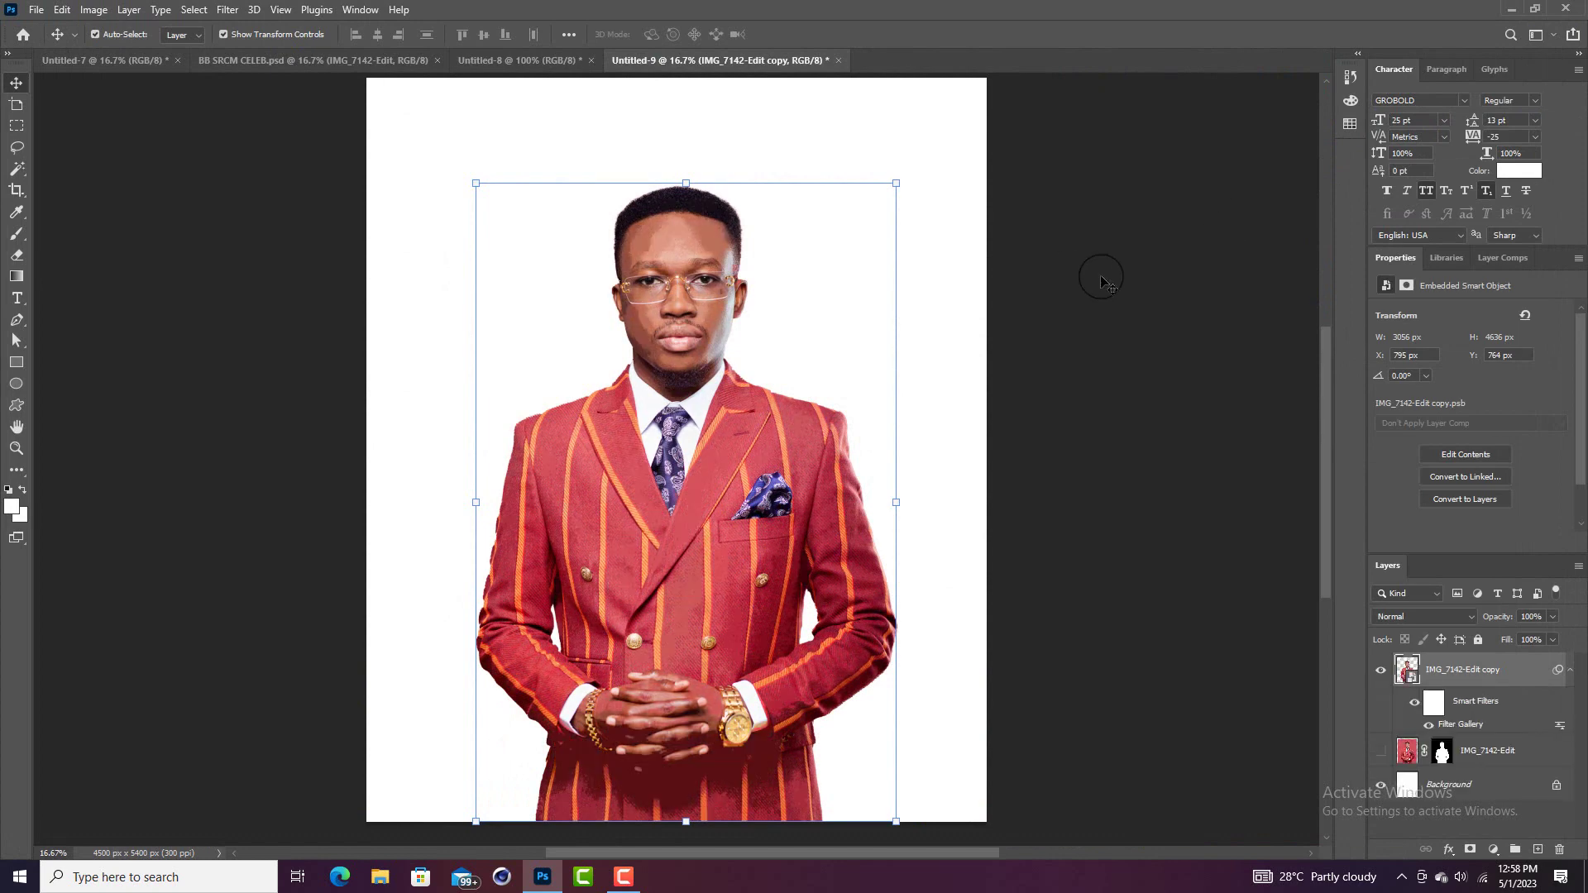
{"action": "left_click", "coordinate": [1118, 306]}
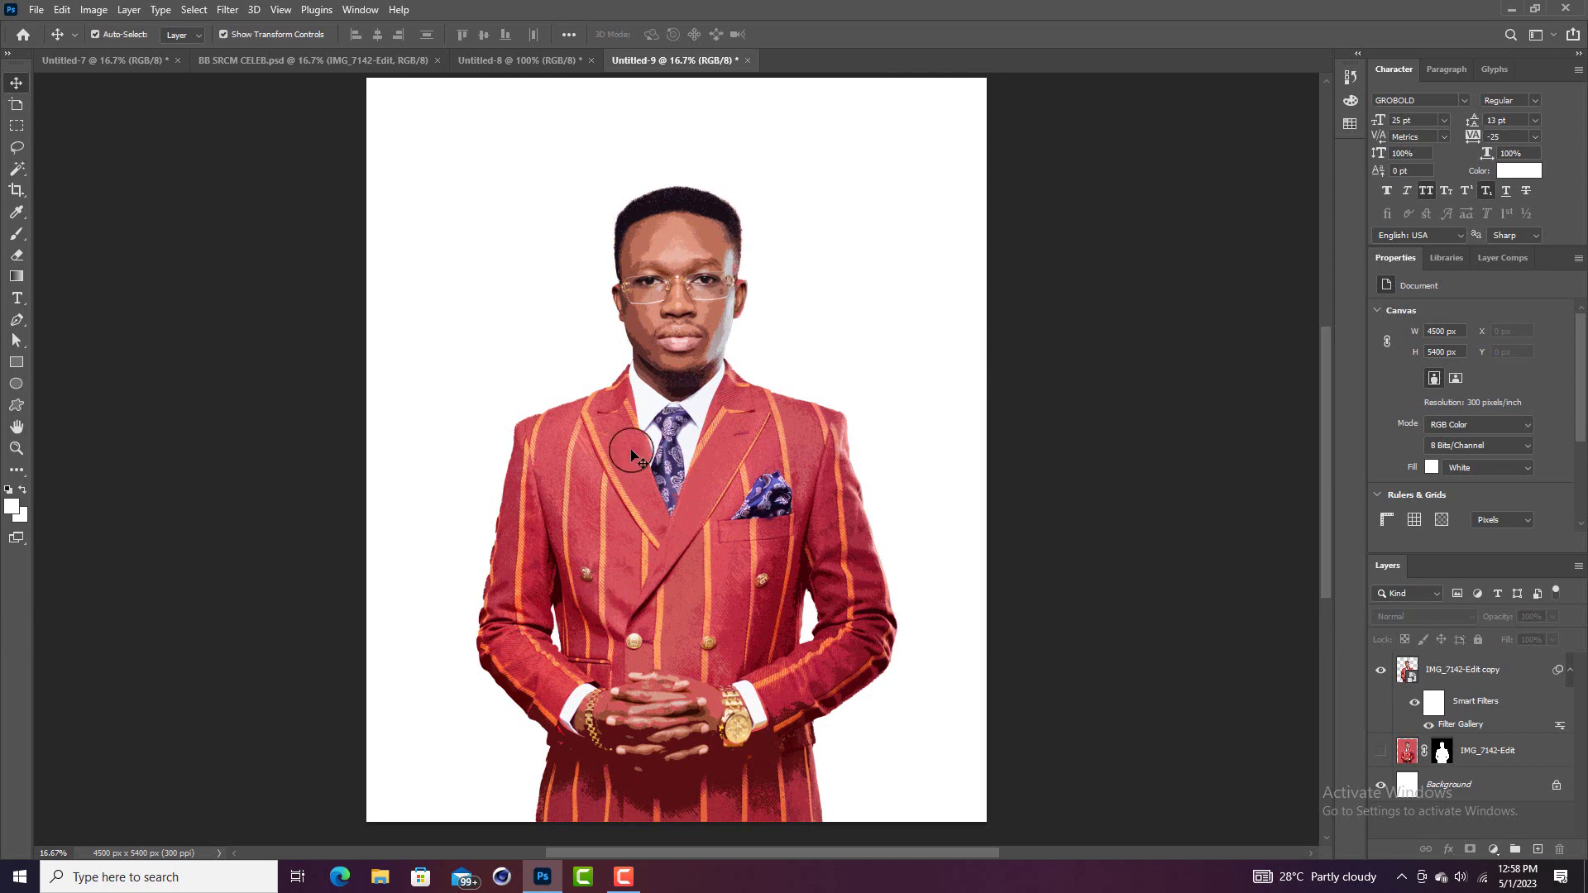
{"action": "scroll", "coordinate": [676, 256], "scroll_direction": "up", "scroll_amount": 1}
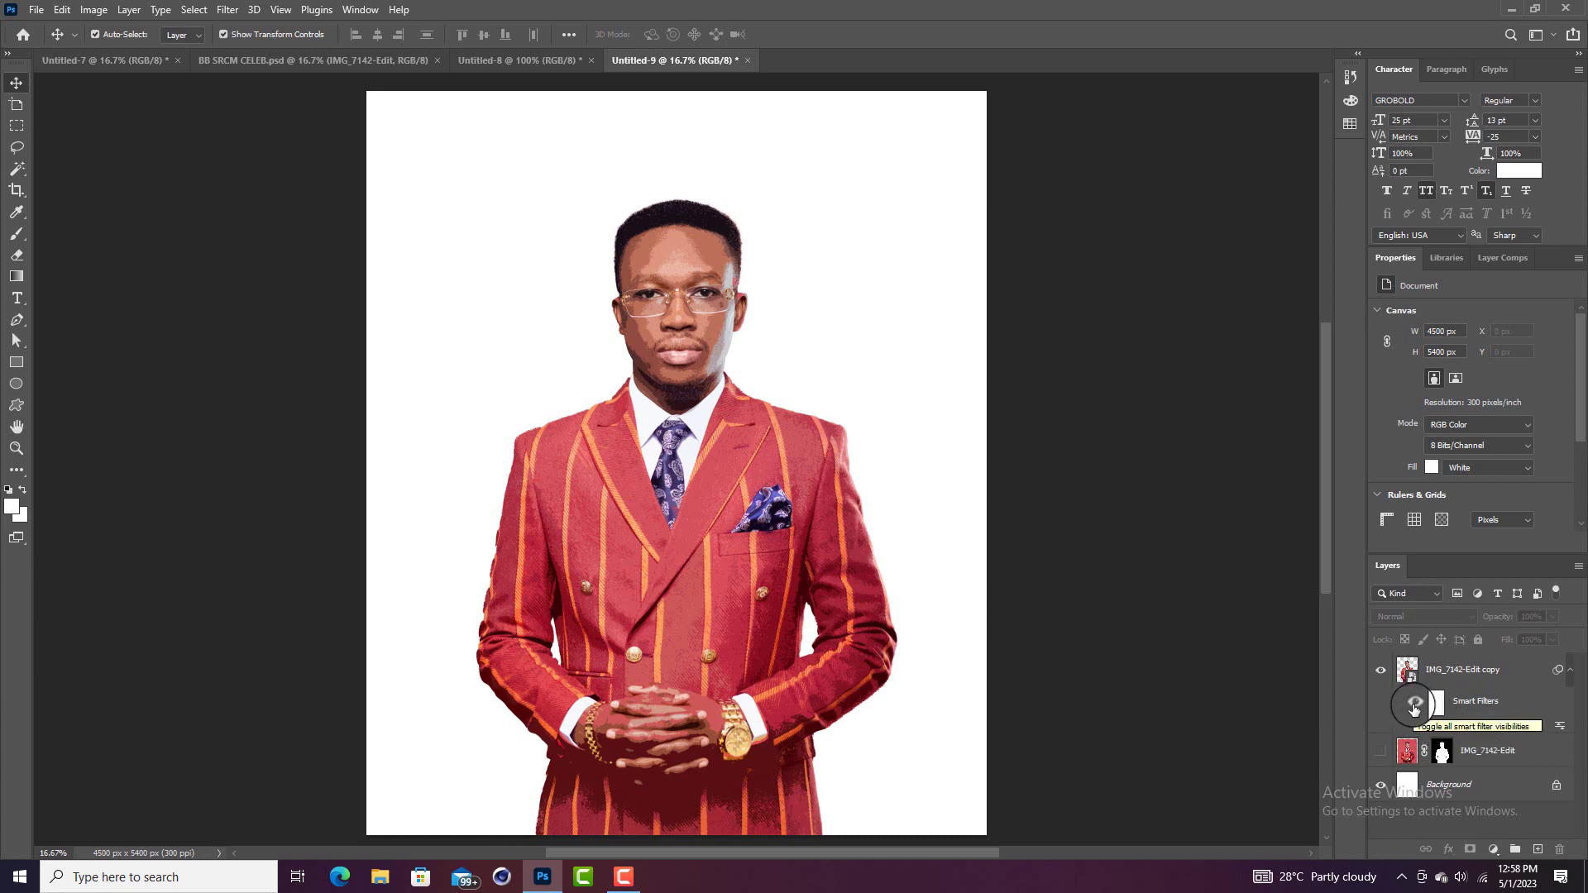
{"action": "left_click", "coordinate": [1456, 725]}
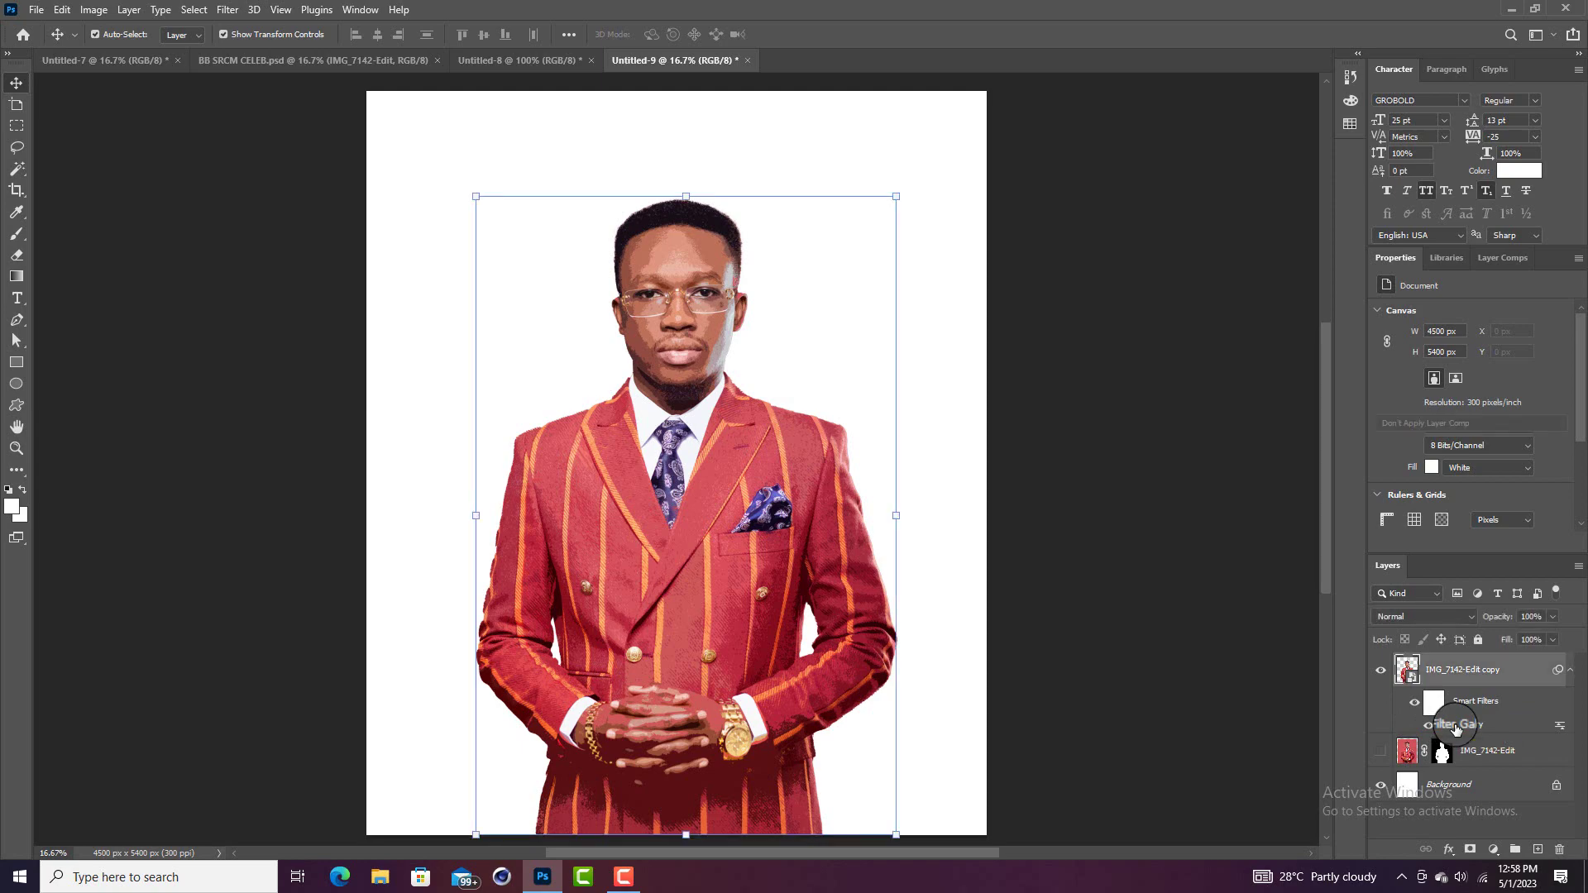
- Reopen the layer's Filter Gallery smart filter with the preview at 50%
{"action": "double_click", "coordinate": [1456, 725]}
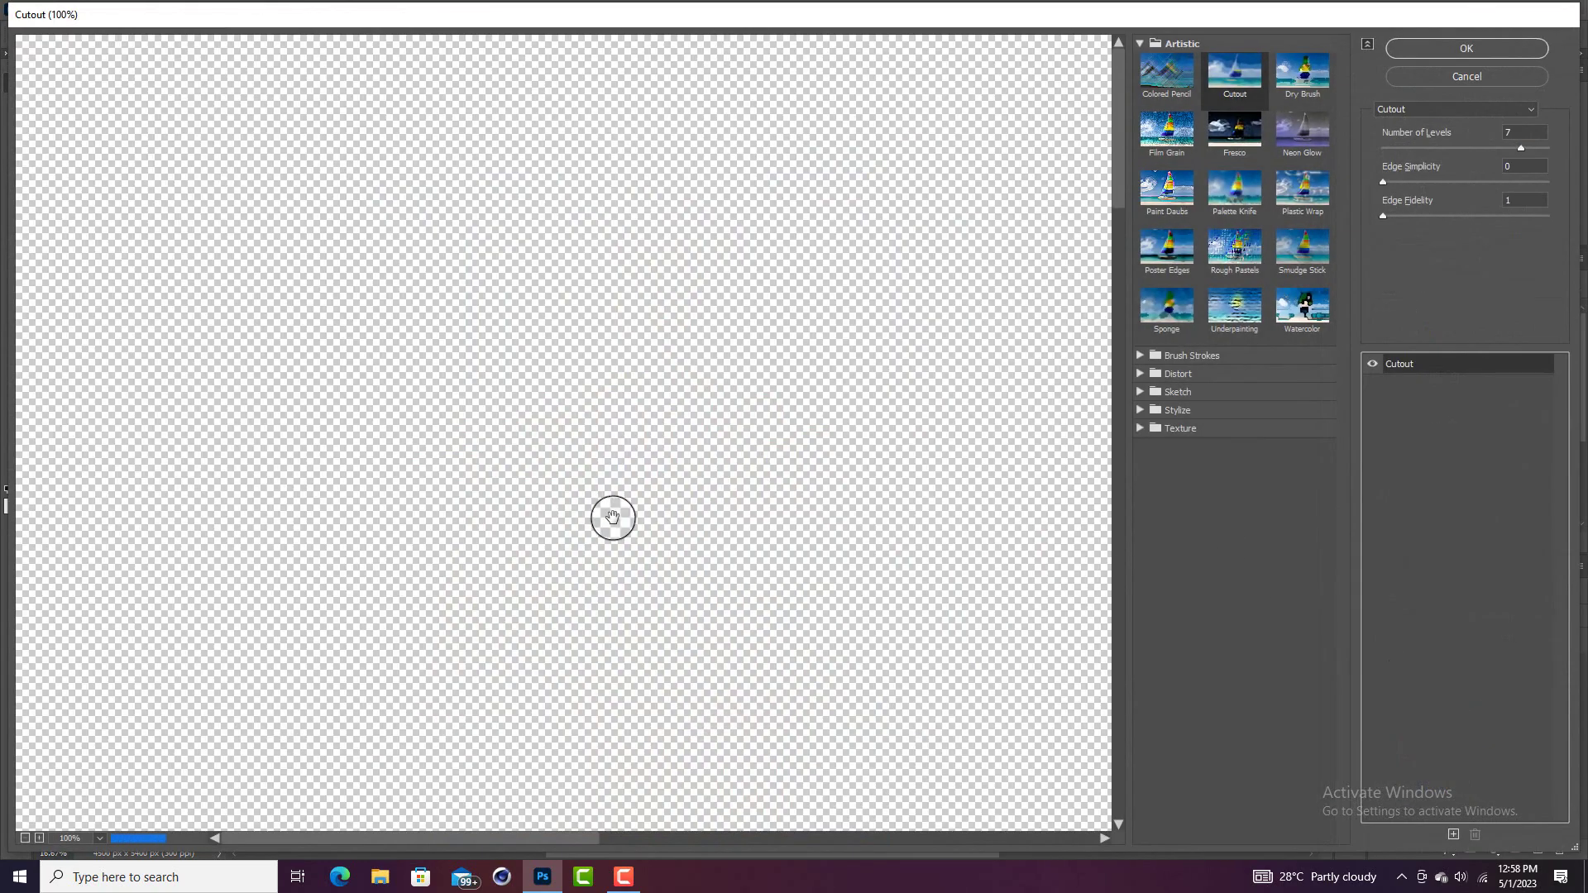
{"action": "left_click", "coordinate": [99, 838]}
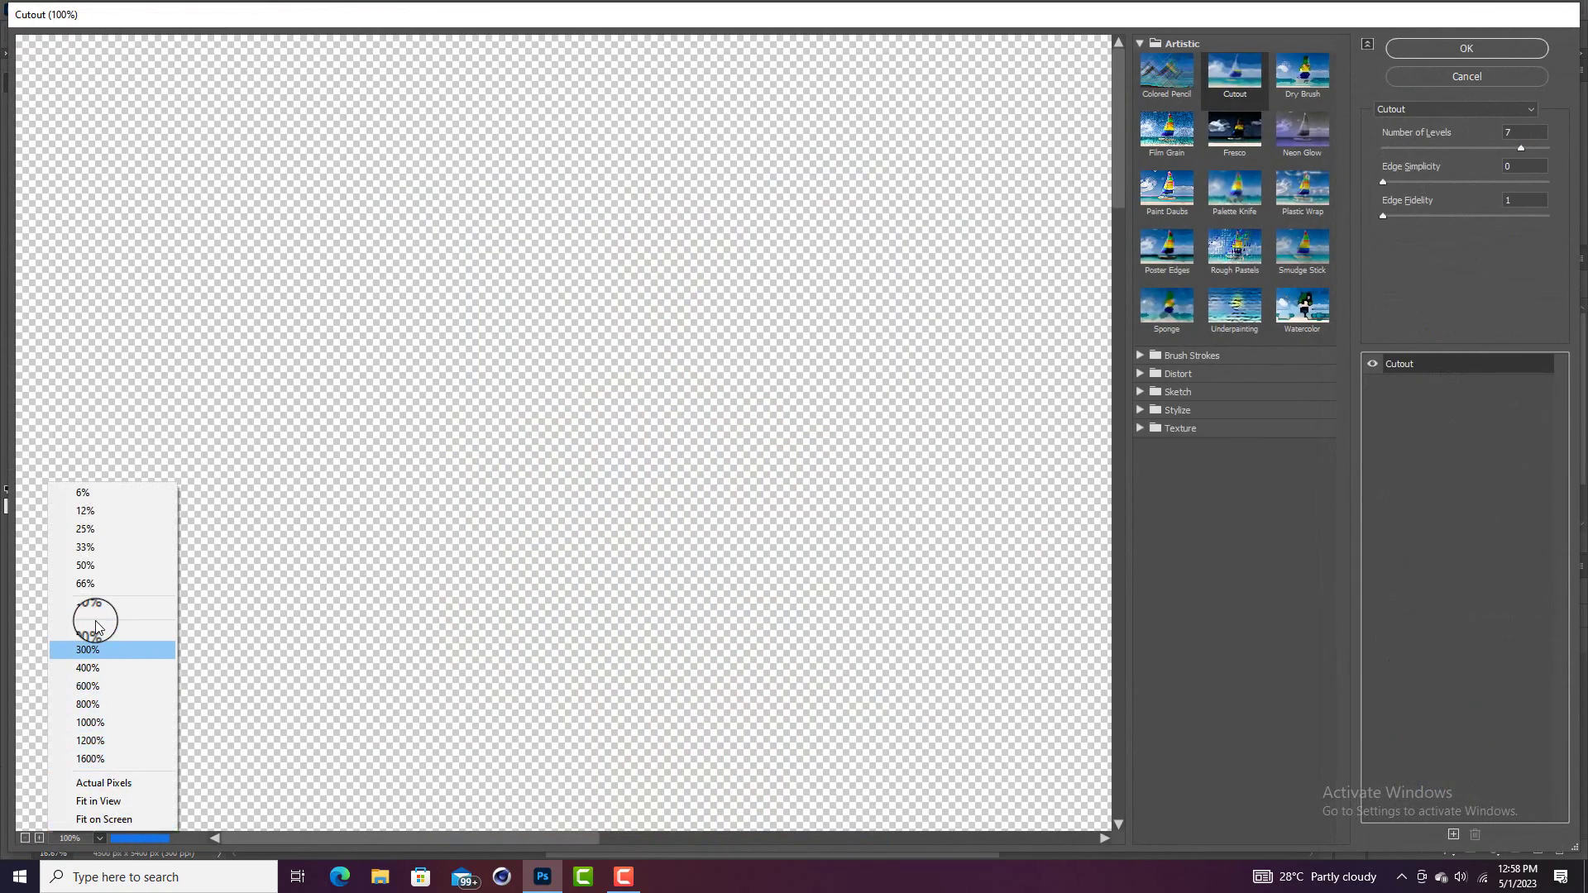
{"action": "left_click", "coordinate": [96, 565]}
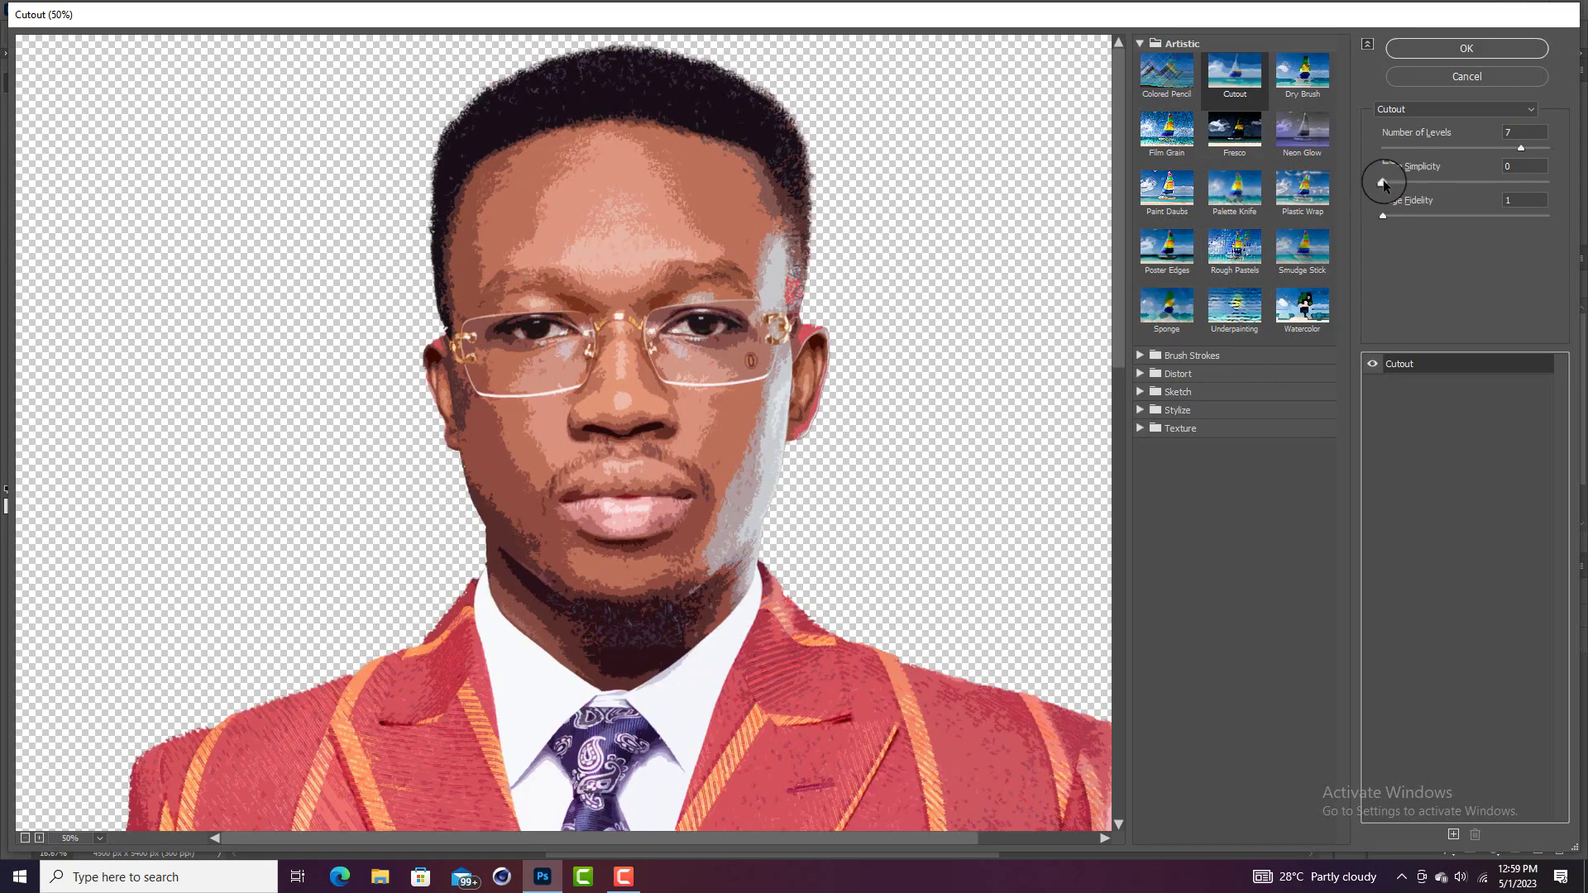
- Try Cutout Edge Simplicity at 6, then set it back to 0 and confirm
{"action": "left_click_drag", "start_coordinate": [1383, 180], "coordinate": [1458, 180]}
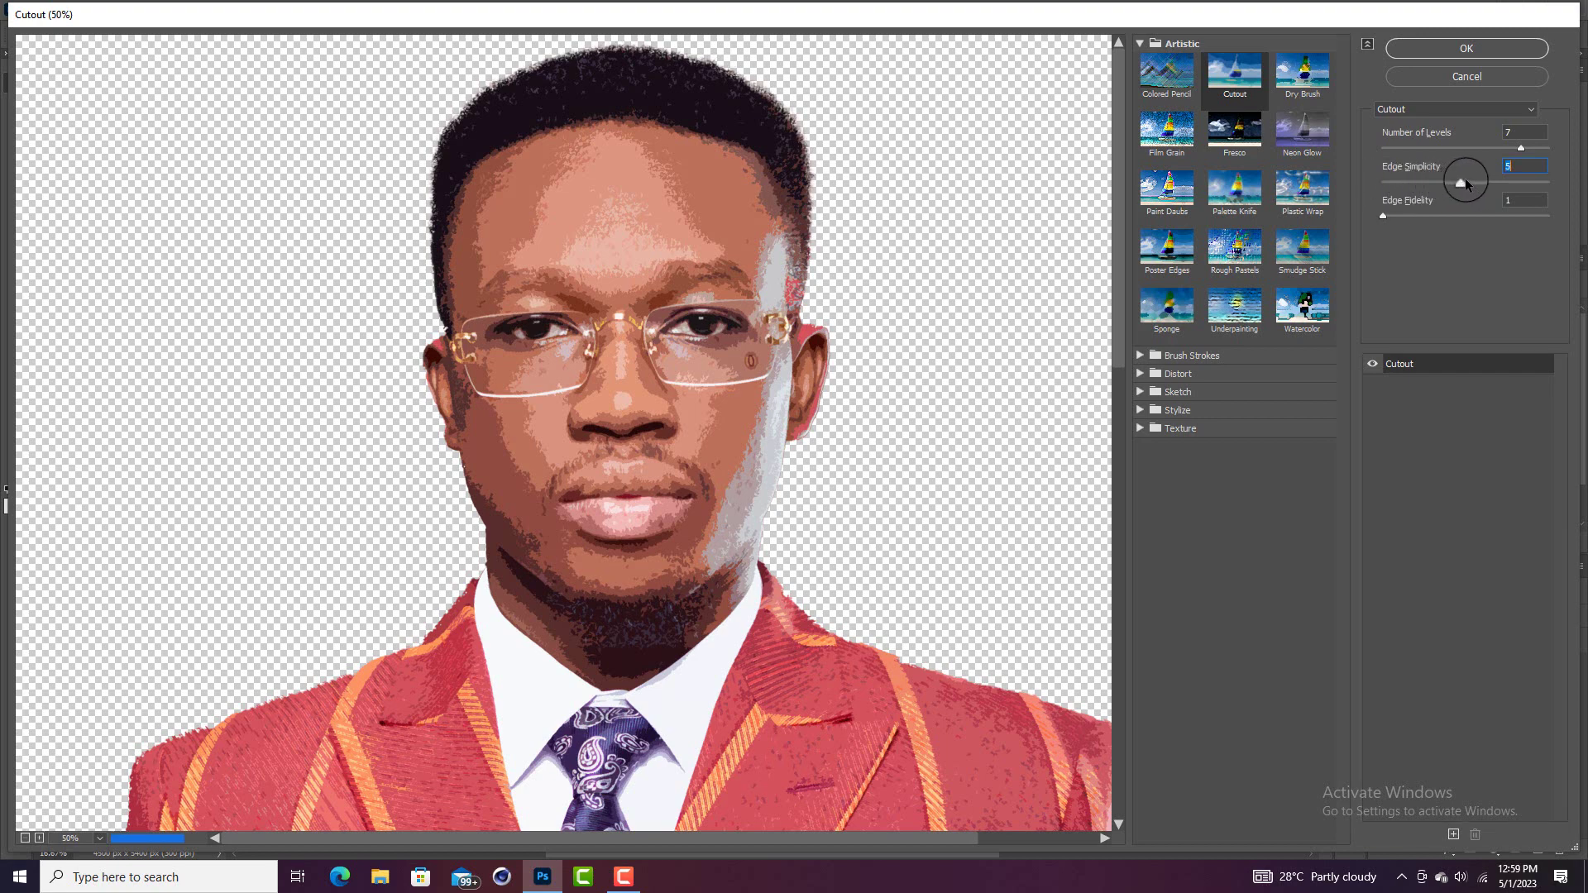
{"action": "left_click_drag", "start_coordinate": [1474, 181], "coordinate": [1484, 180]}
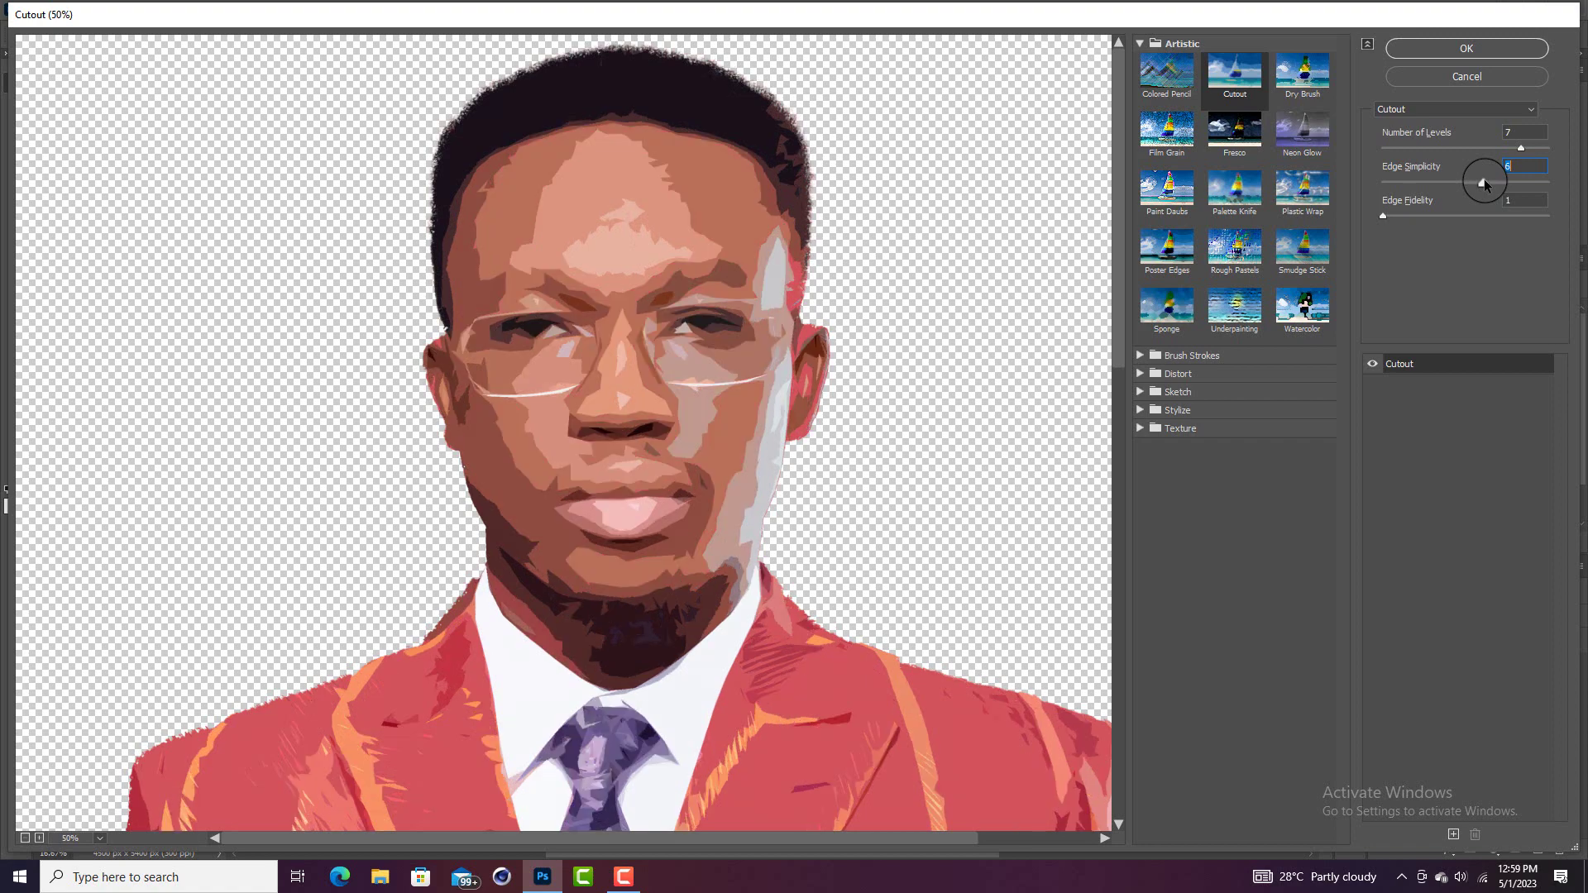
{"action": "left_click_drag", "start_coordinate": [1484, 182], "coordinate": [1378, 188]}
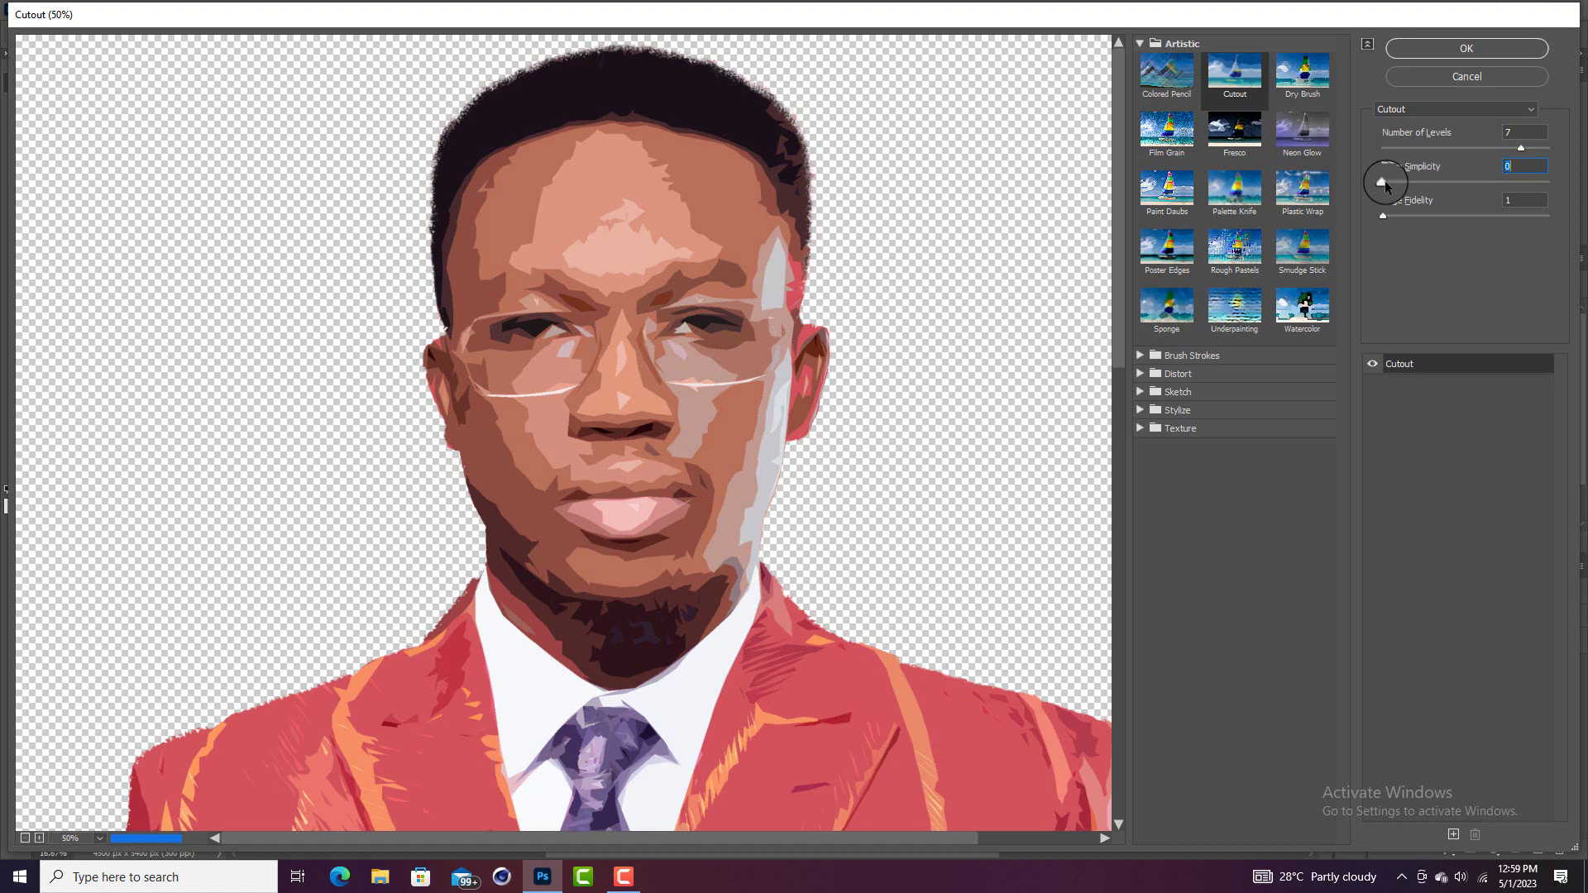
{"action": "left_click", "coordinate": [1508, 170]}
{"action": "type", "text": "0"}
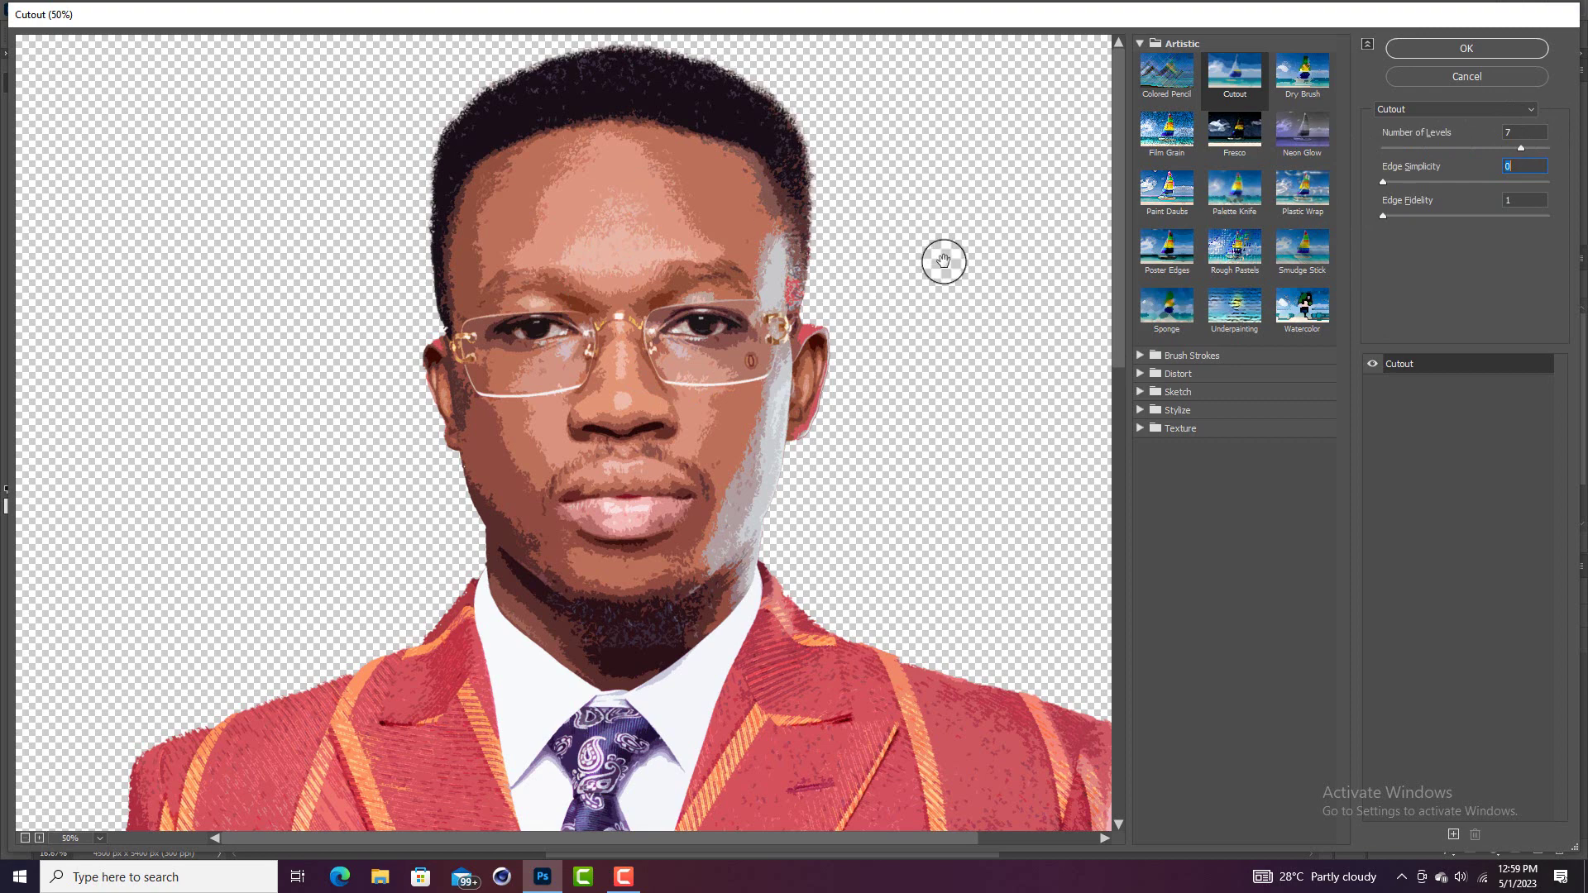
{"action": "left_click", "coordinate": [1442, 52]}
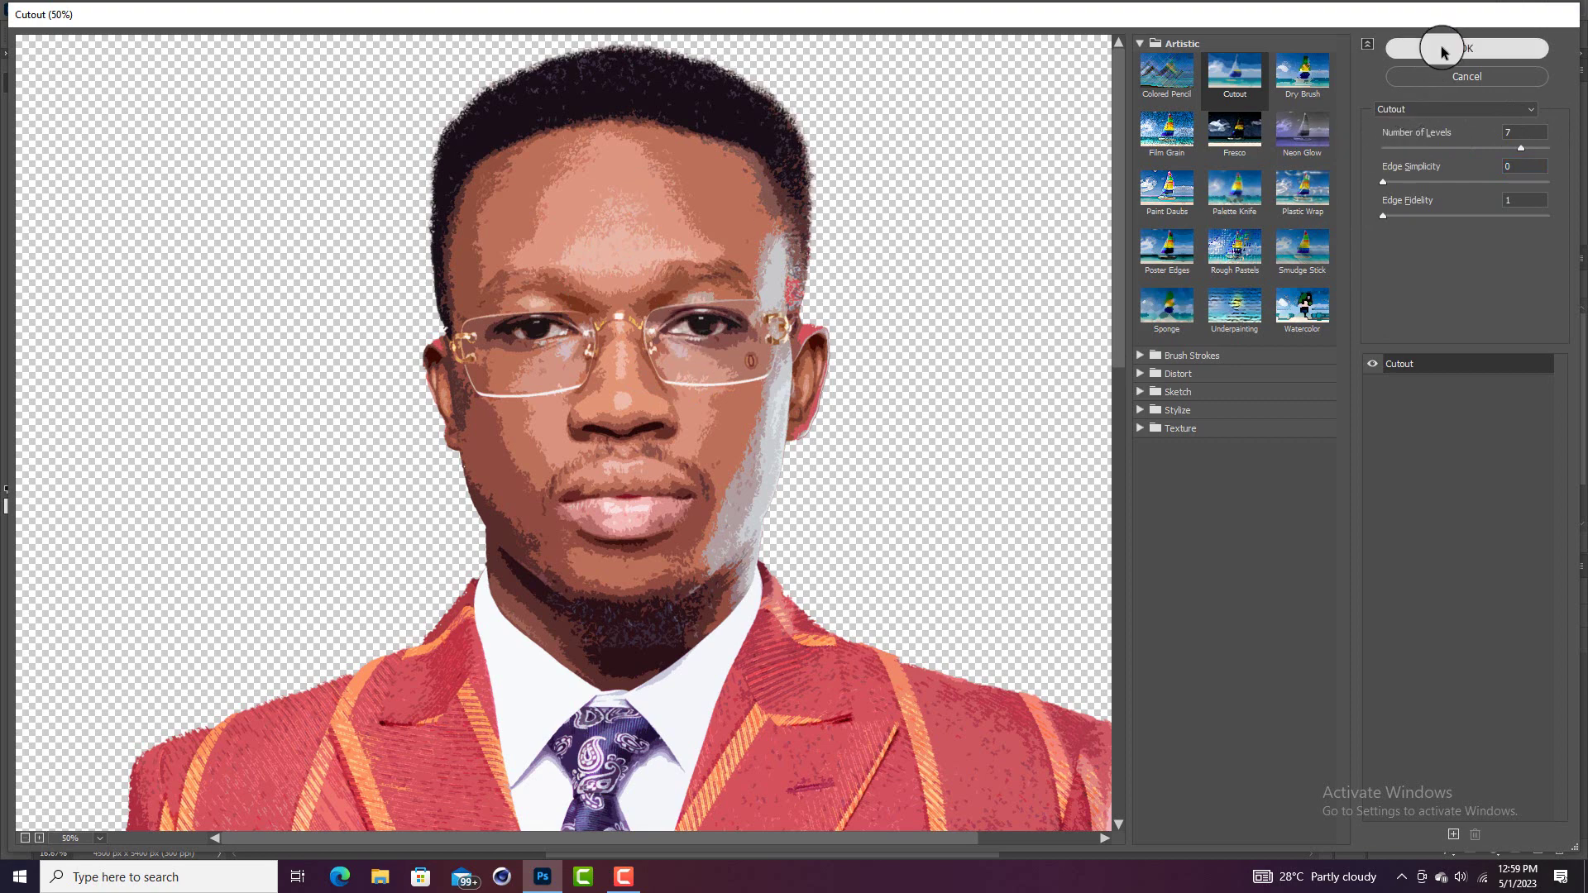